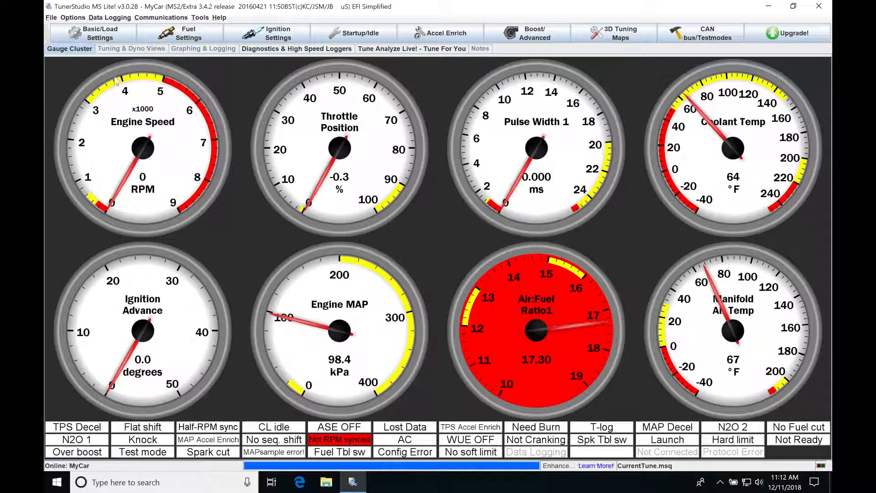
In General Settings, set Barometric Correction to Two Independent Sensors and burn the change to the controller.
click(105, 38)
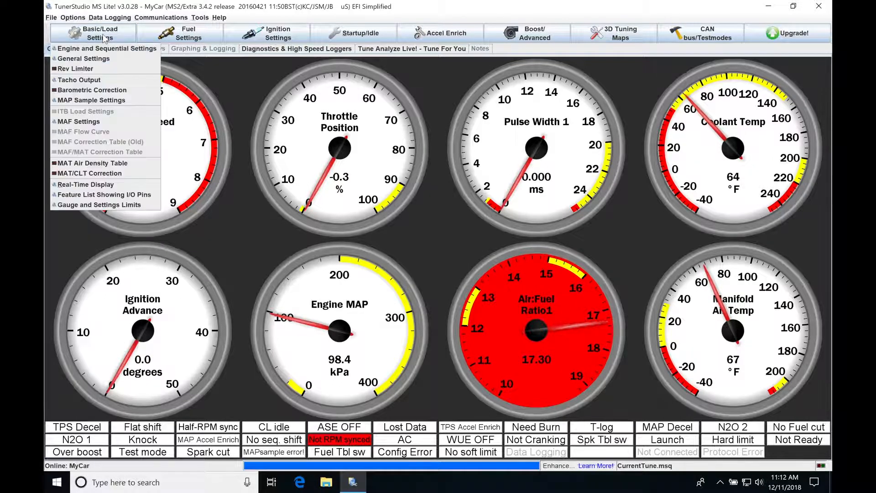
click(91, 62)
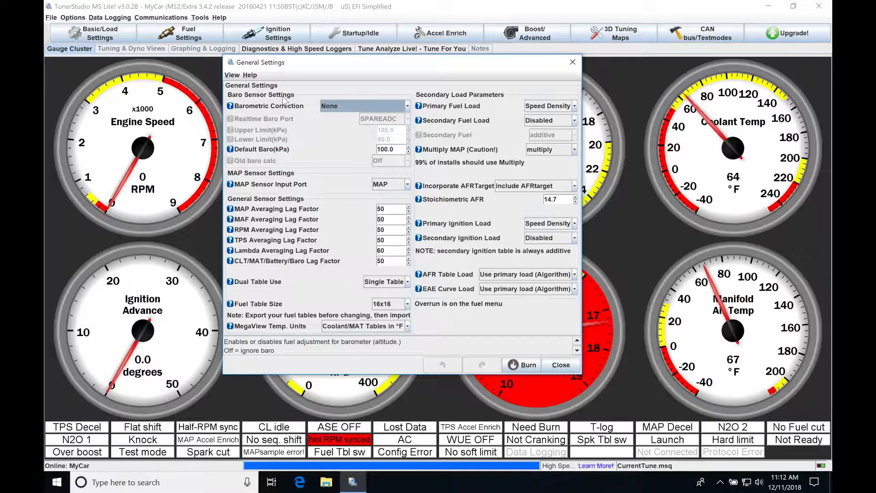
drag(363, 68, 229, 81)
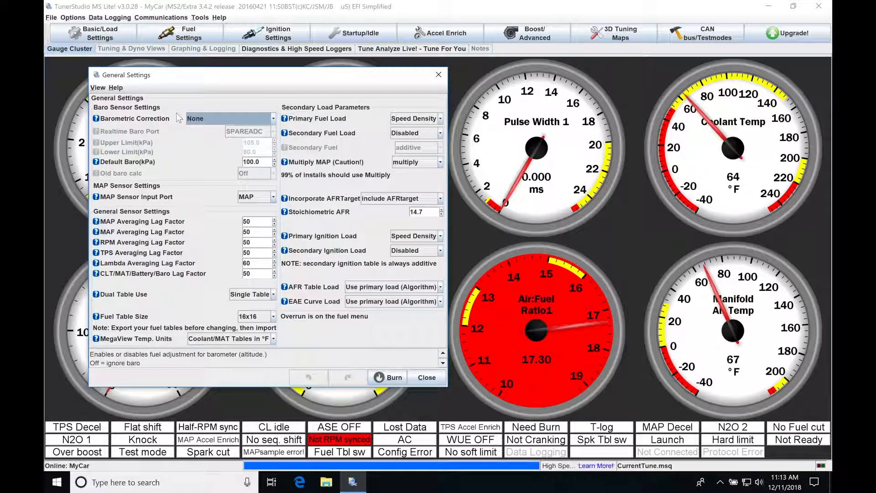
click(274, 119)
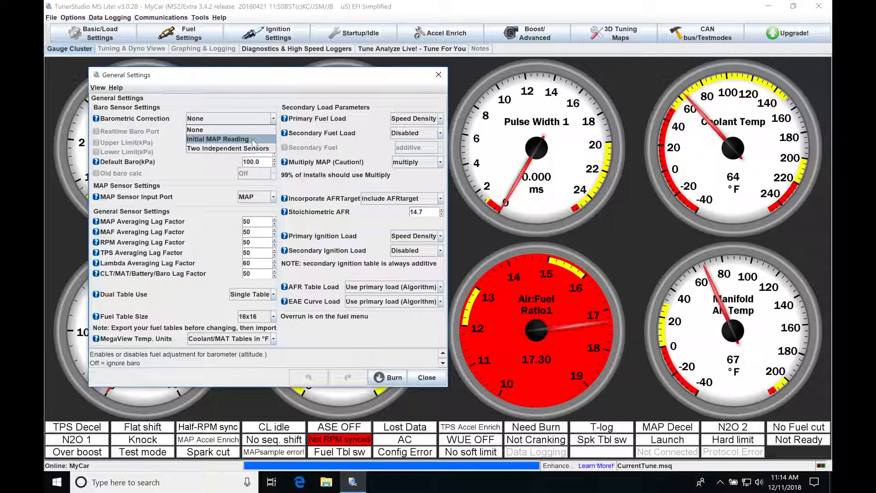
click(232, 149)
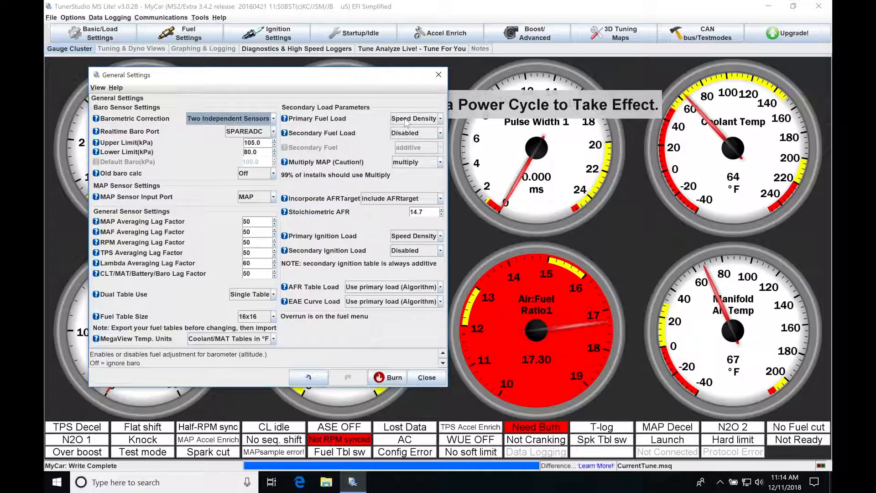
drag(306, 75, 408, 163)
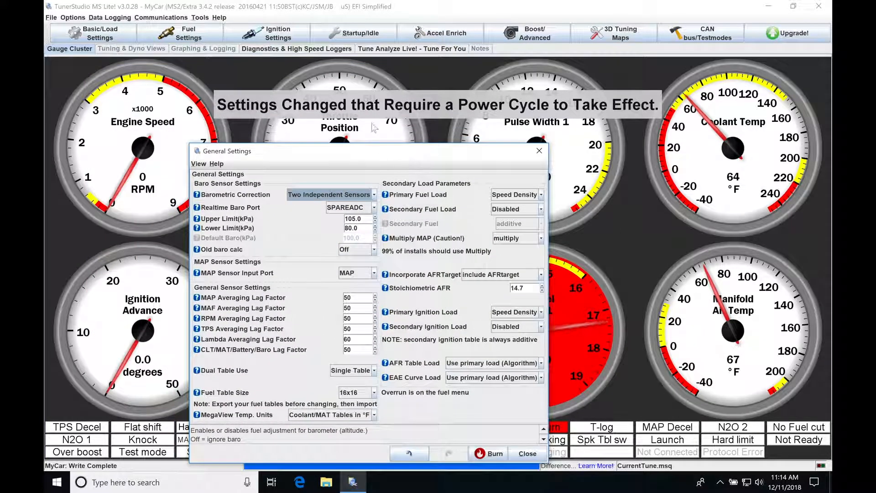
drag(488, 157, 372, 138)
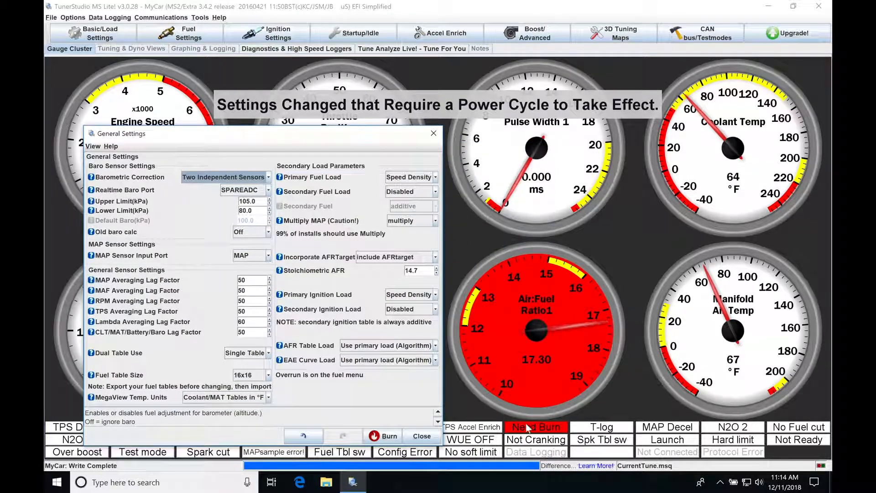
click(386, 439)
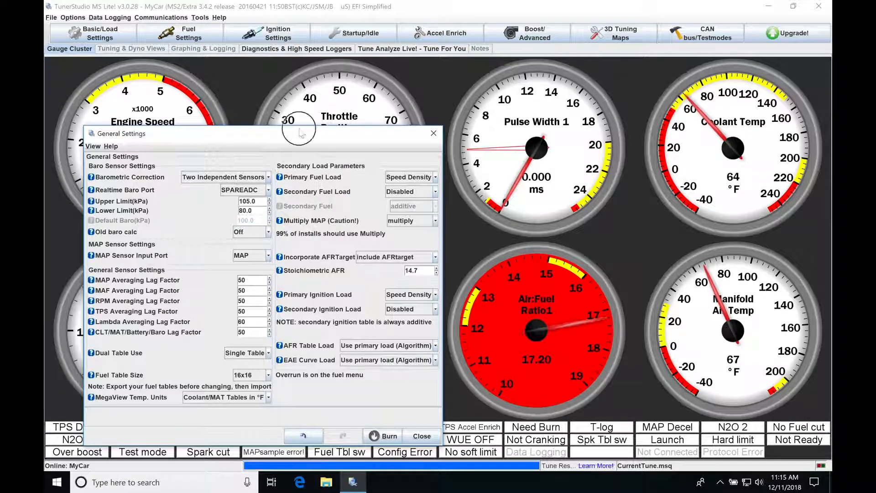
Select SPAREADC as the Realtime Baro Port and close General Settings.
drag(287, 137, 385, 81)
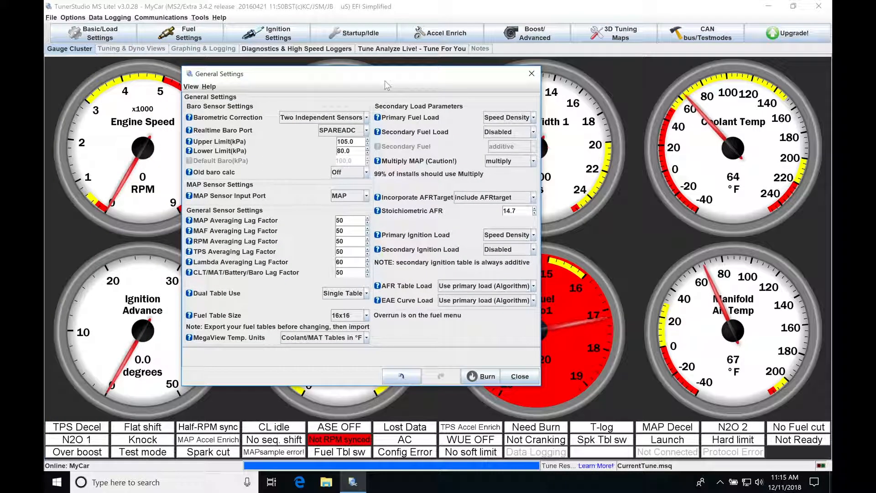
click(367, 131)
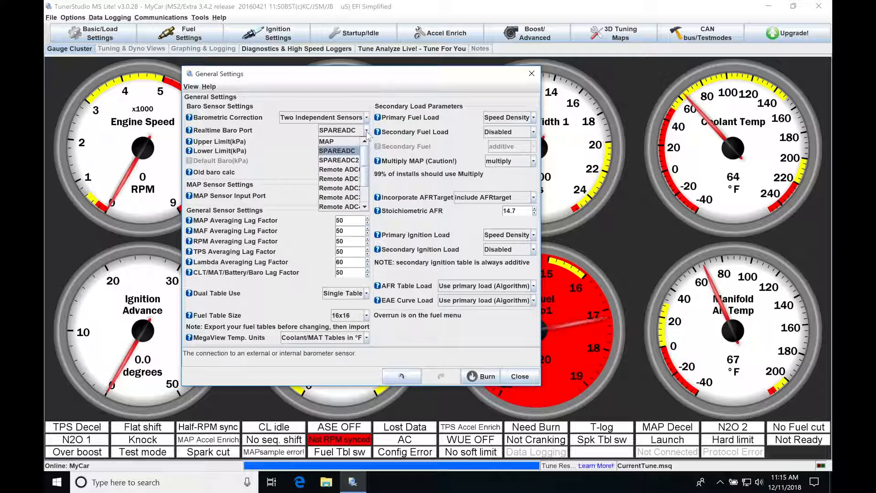
click(350, 151)
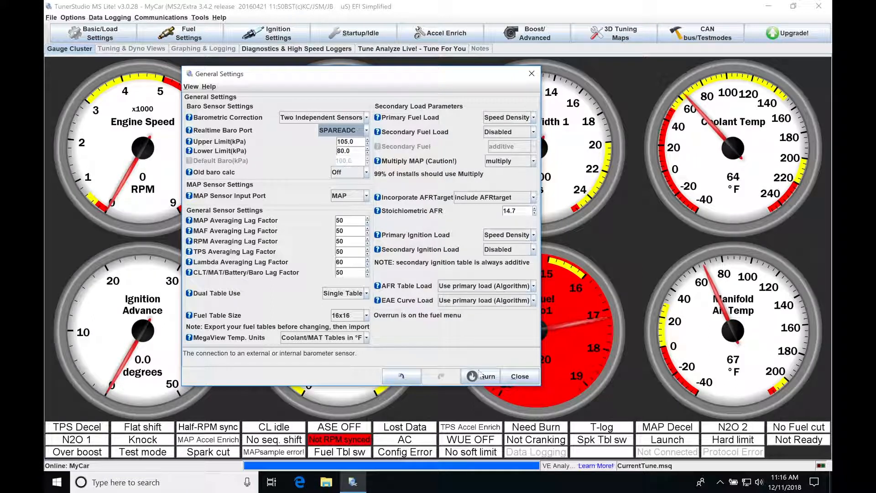
click(509, 381)
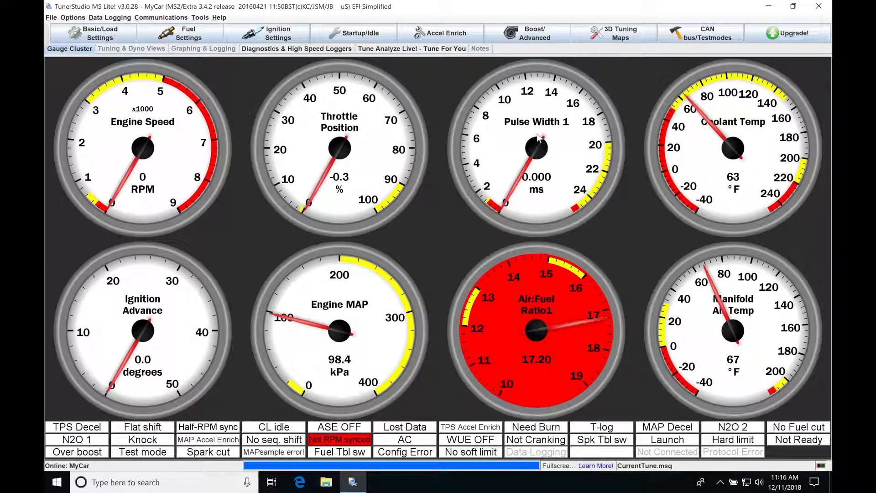
Replace the Pulse Width 1 gauge with the Barometer gauge from the Sensor inputs 1 group.
right_click(539, 136)
mouse_move(588, 201)
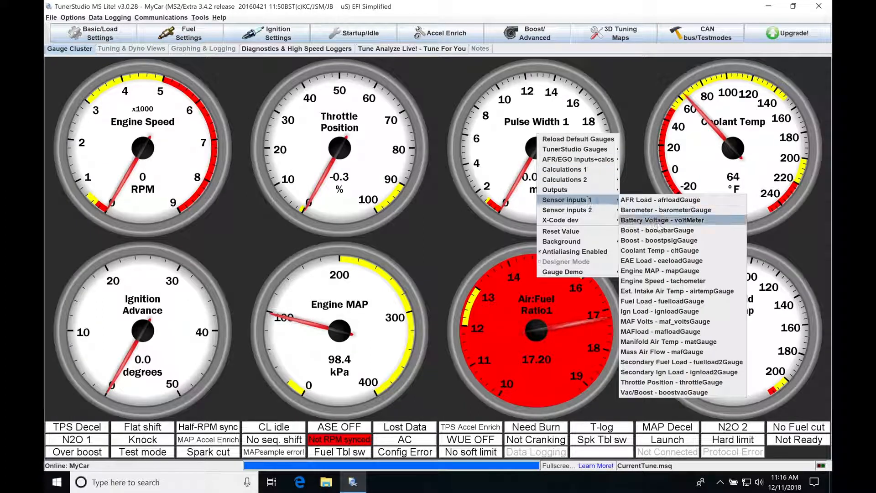
click(668, 210)
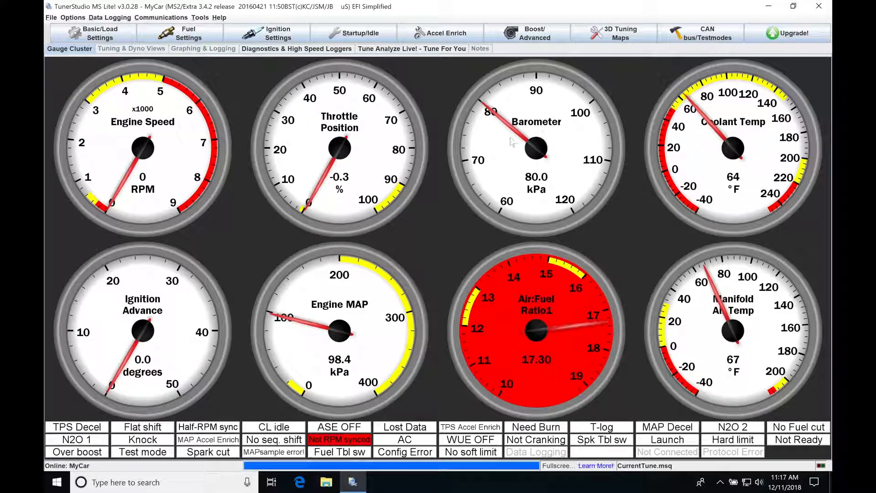
Calibrate the barometer sensor as GM 1-BAR, burn the calibration to the controller, and close the calibration dialog.
click(200, 18)
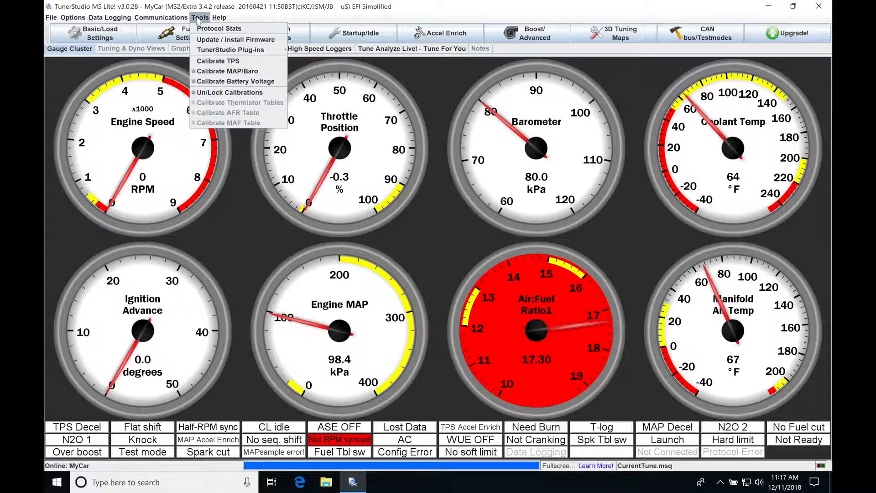
click(238, 72)
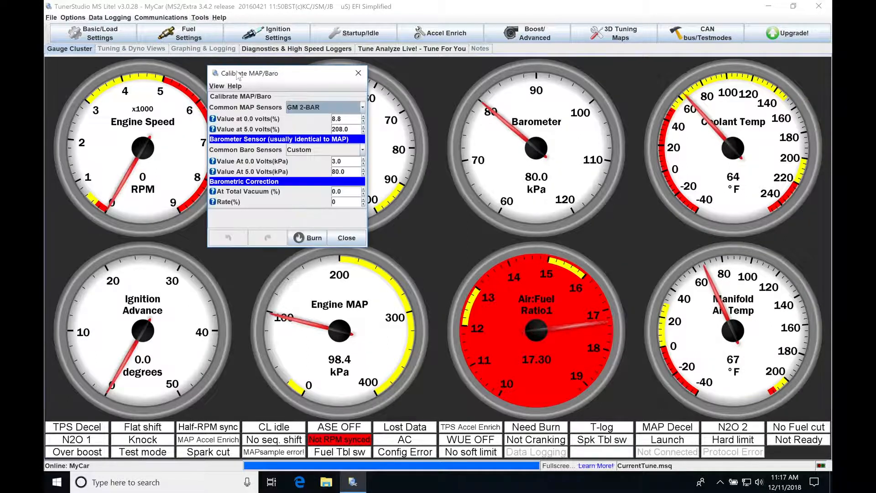
click(364, 151)
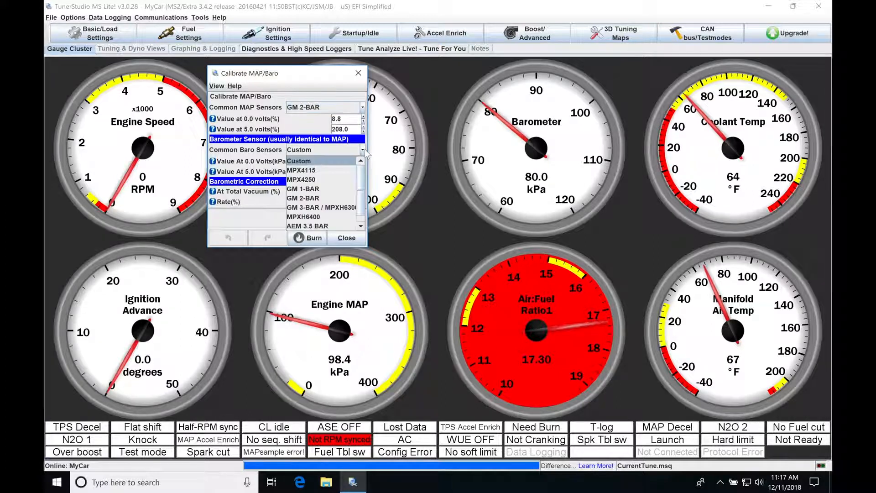
click(320, 188)
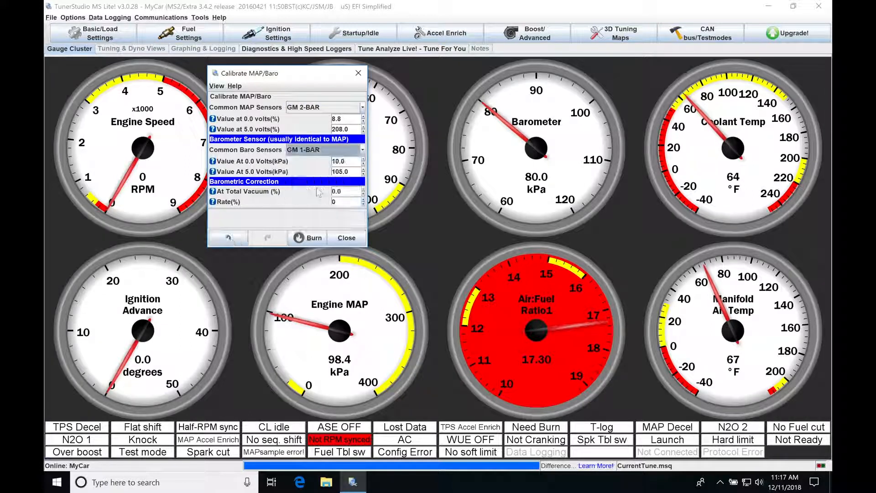
click(313, 238)
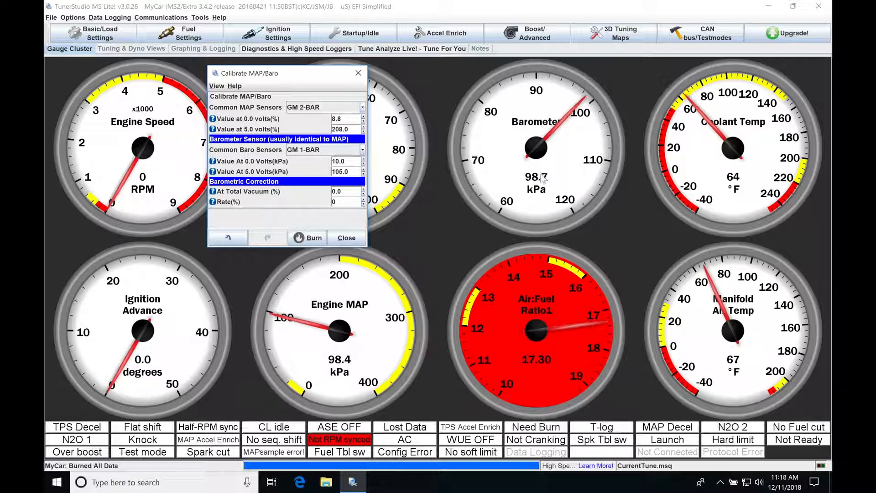
click(343, 238)
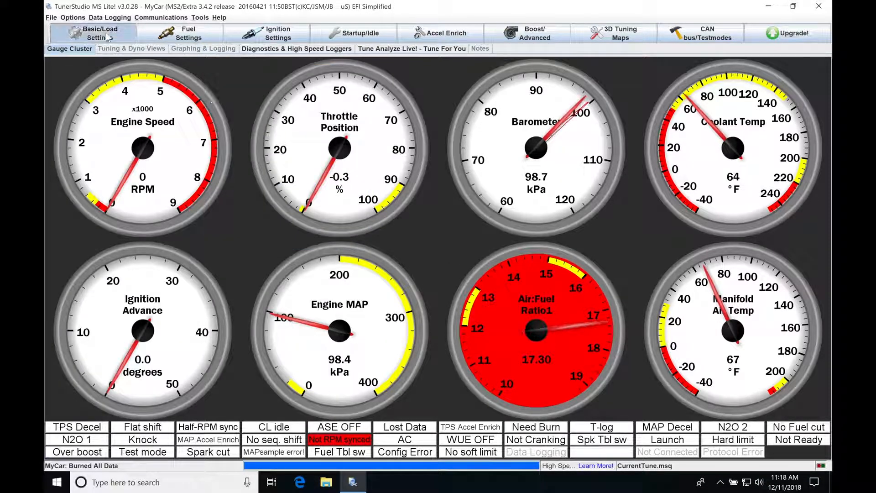
Reopen General Settings and review the available MAP Sensor Input Port options without changing the selection.
click(89, 36)
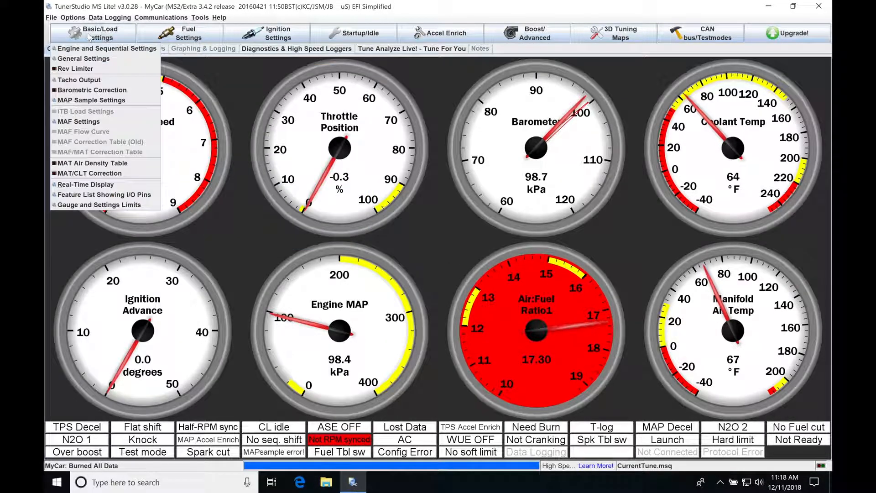
click(97, 59)
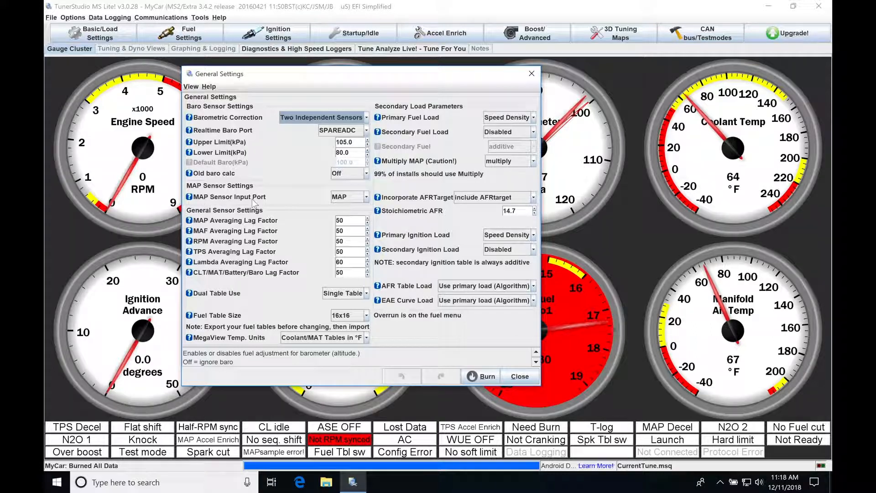
click(368, 199)
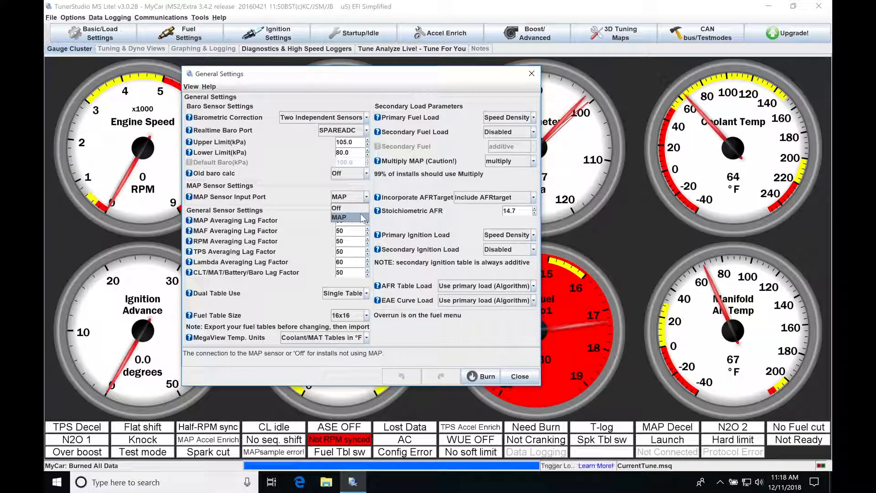
click(310, 203)
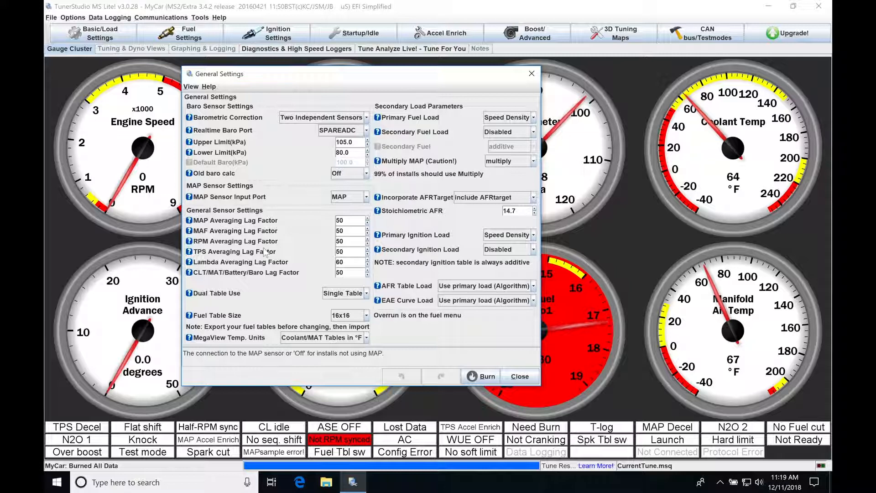
Examine the sensor averaging lag factors alongside the live gauges, moving the General Settings dialog to uncover them.
drag(338, 81, 390, 99)
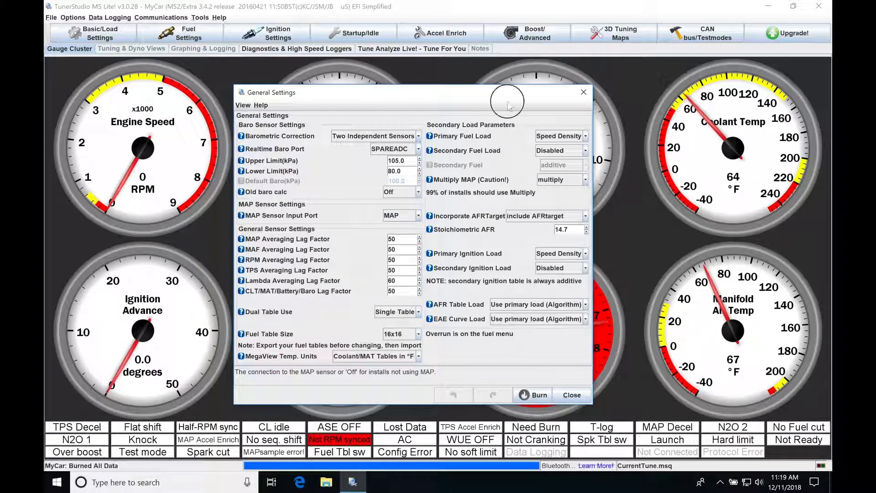
drag(420, 98, 607, 88)
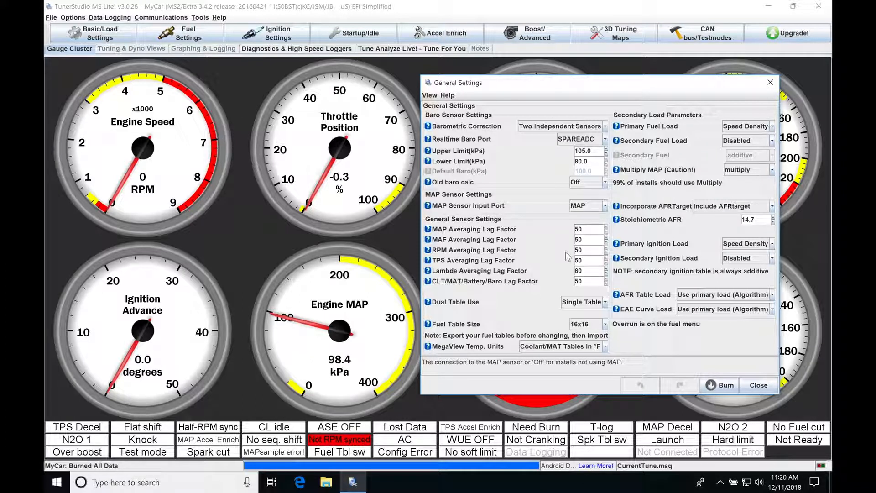
drag(622, 81, 621, 62)
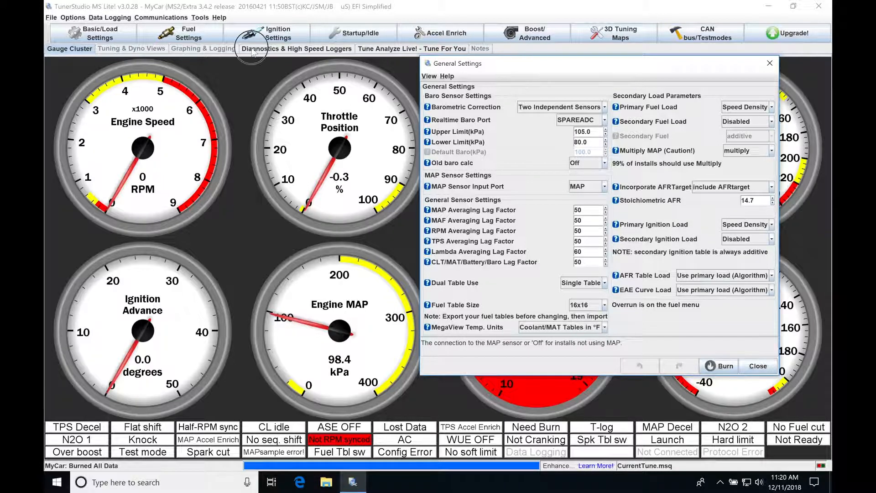
drag(557, 68, 174, 57)
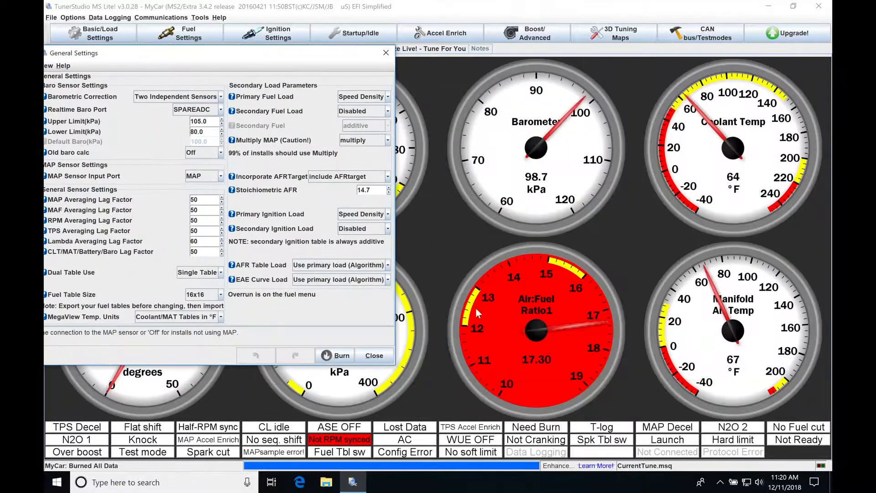
drag(222, 56, 267, 56)
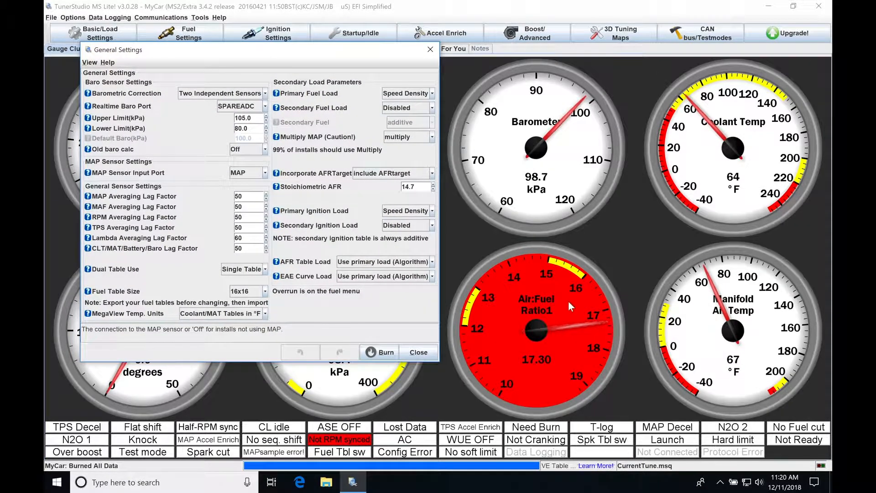
drag(318, 50, 274, 199)
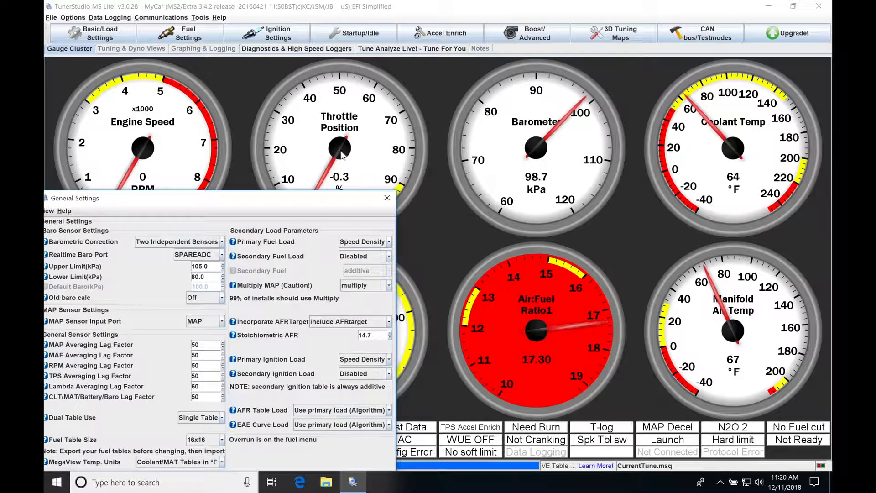
drag(332, 203, 199, 132)
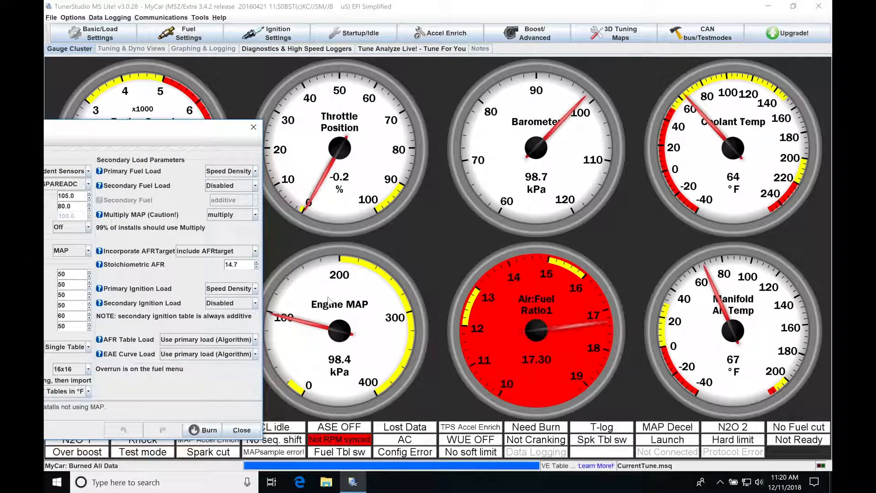
drag(210, 129, 402, 76)
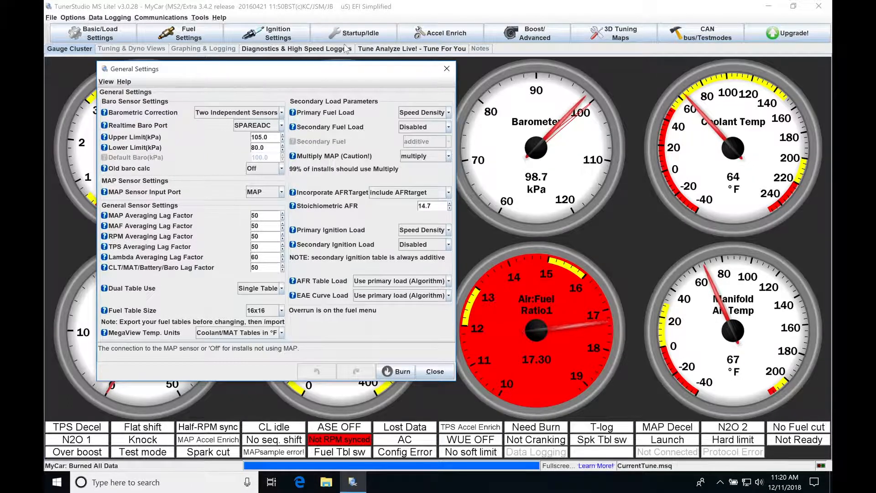
Move the General Settings dialog clear of the Engine MAP gauge and select Single Table for Dual Table Use.
drag(284, 72, 611, 32)
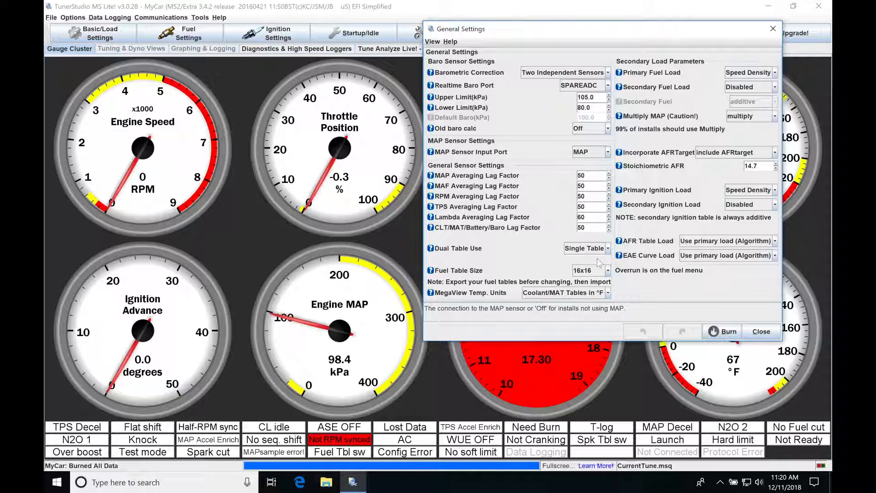
click(607, 248)
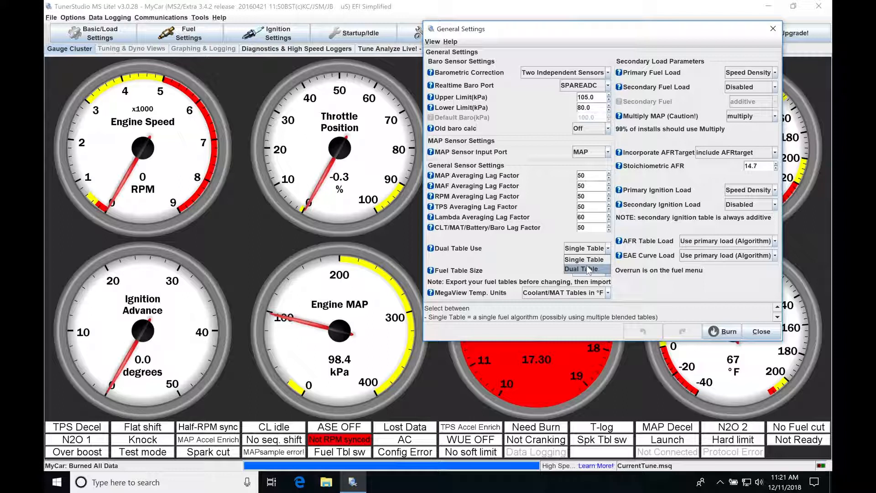
click(590, 262)
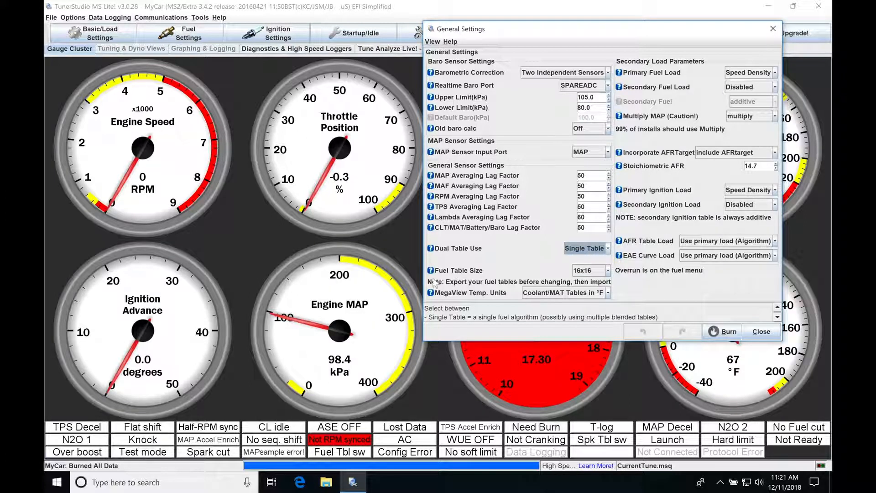
Select 16x16 as the Fuel Table Size and Coolant/MAT Tables in °F as the MegaView temperature units.
click(608, 272)
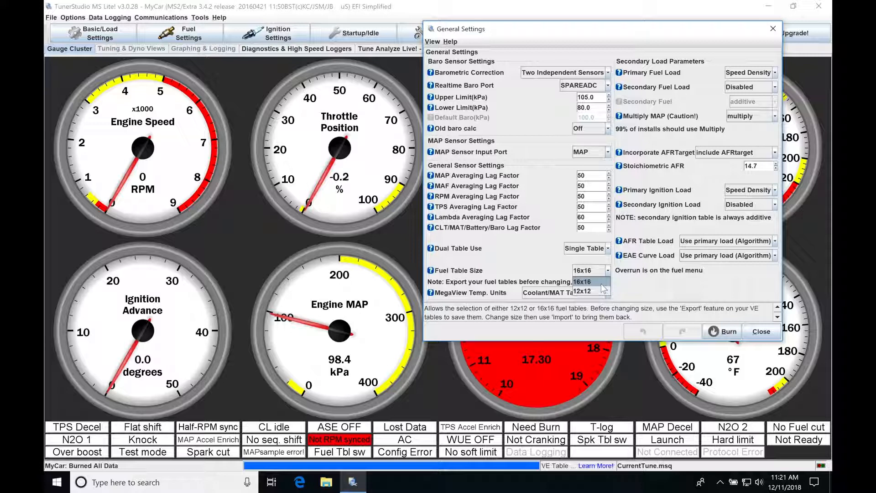
click(601, 285)
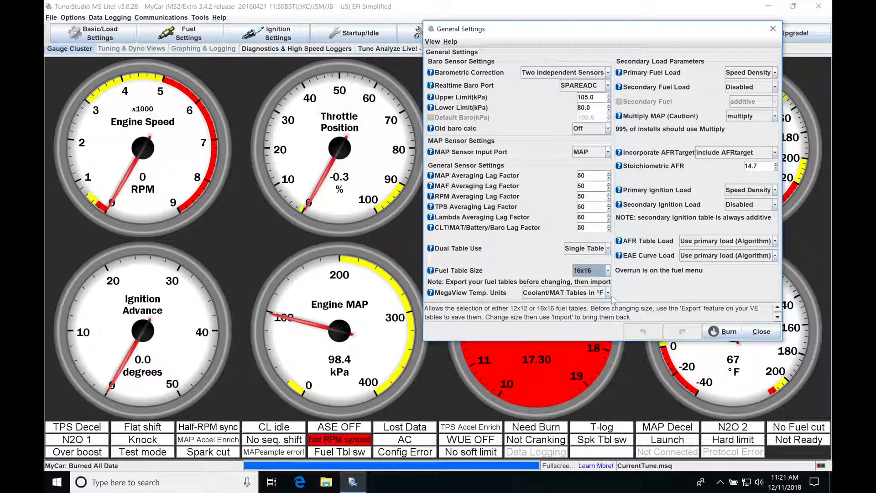
click(607, 293)
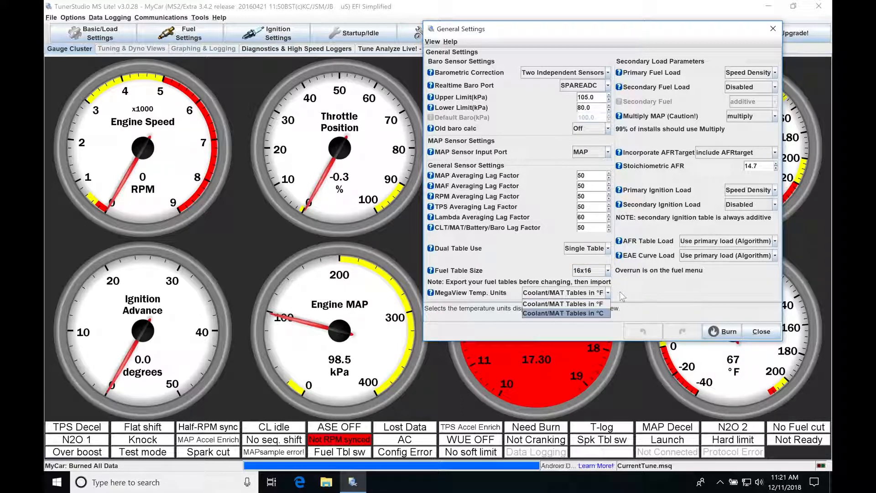
click(620, 296)
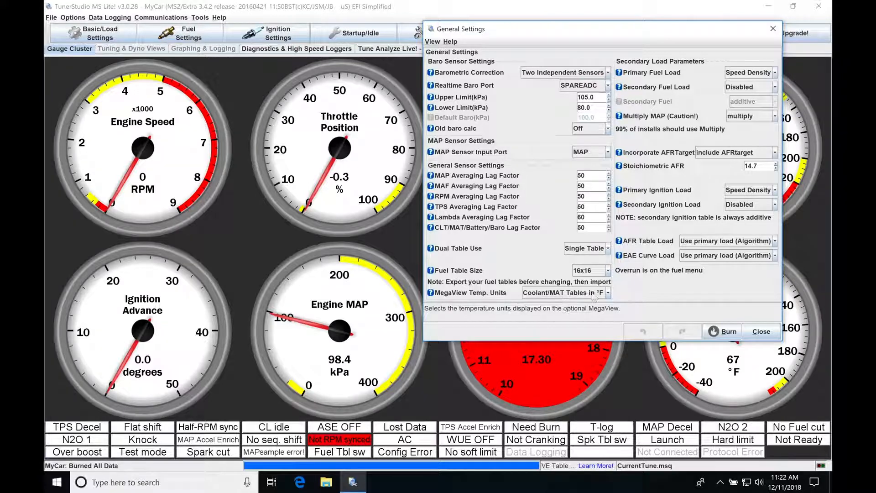
click(607, 293)
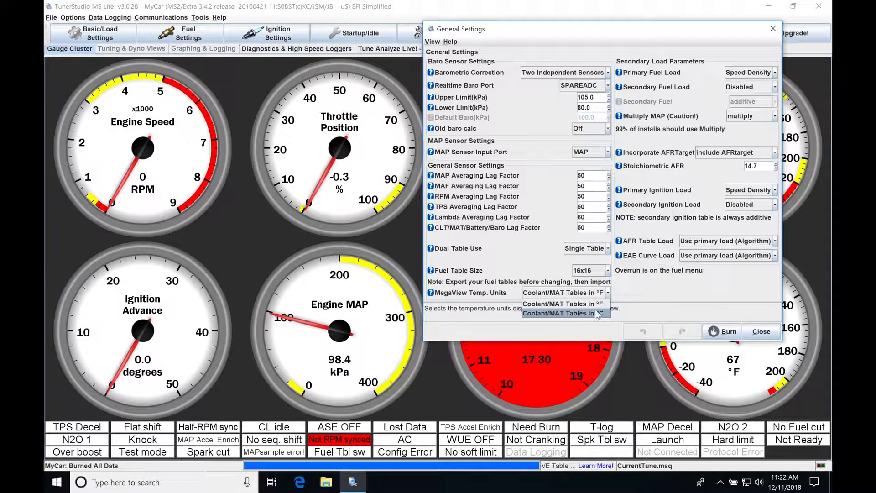
click(573, 304)
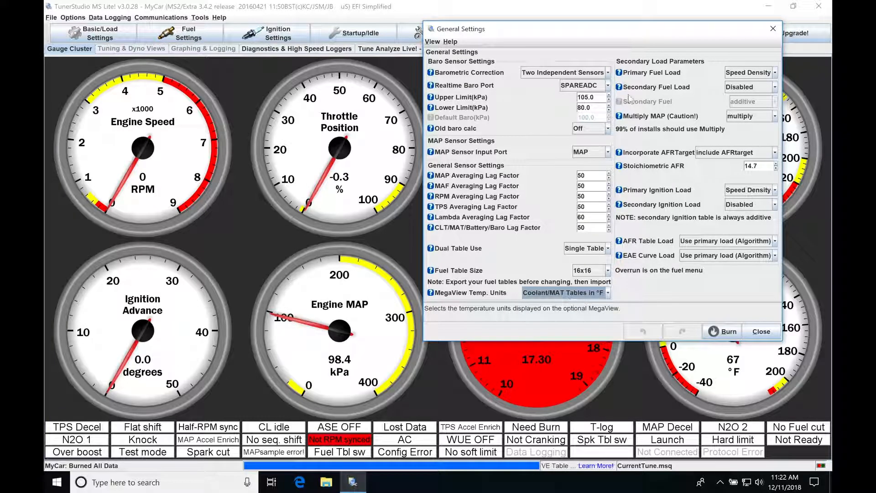
Choose Speed Density as the Primary Fuel Load and review the Secondary Fuel Load options without changing the selection.
drag(657, 34, 559, 90)
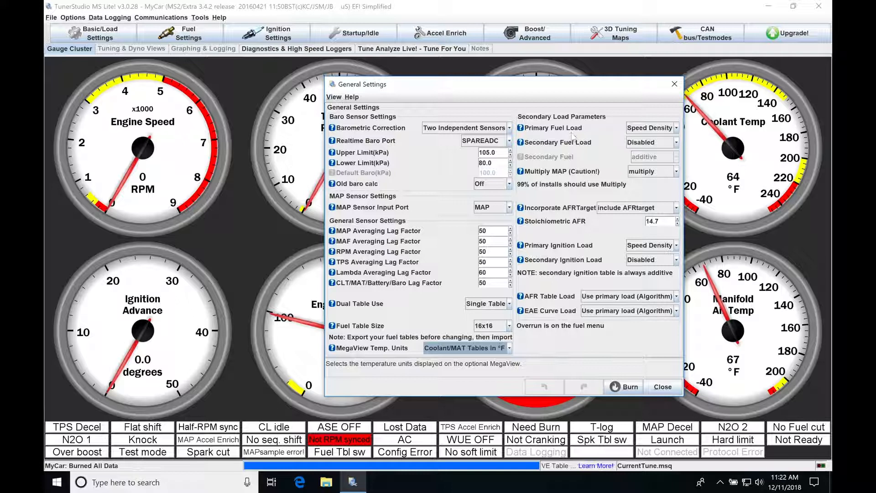
click(677, 128)
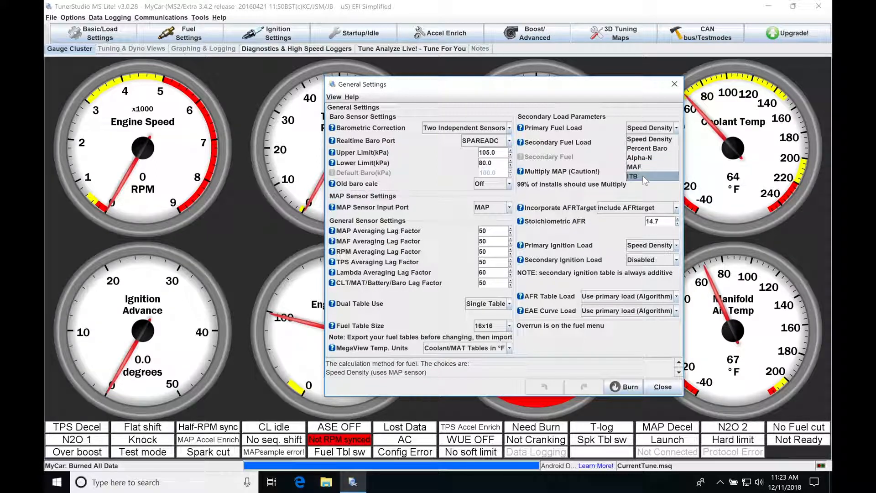
click(641, 140)
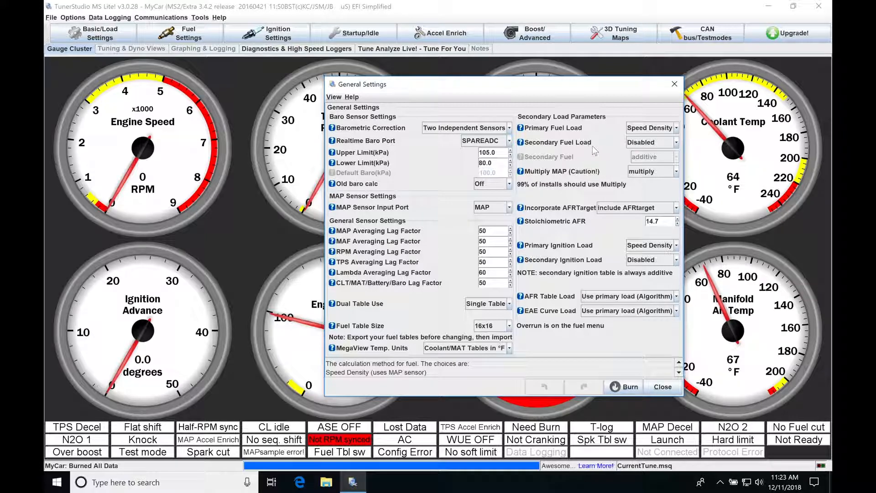
click(675, 142)
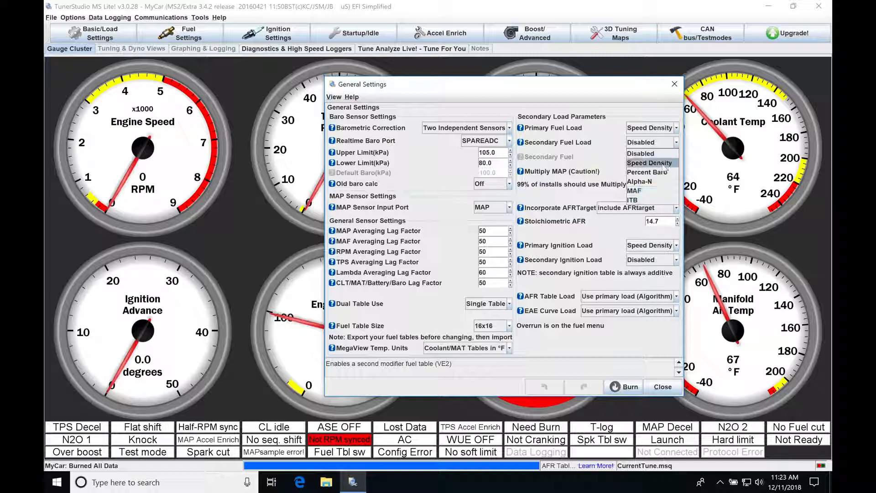
click(613, 144)
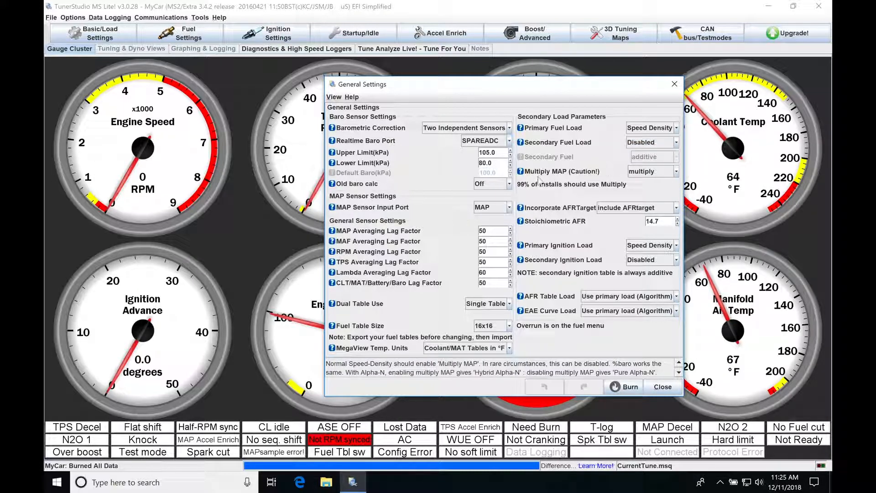
Review the Multiply MAP choices alongside the Primary Fuel Load algorithms, and select multiply for Multiply MAP.
click(675, 171)
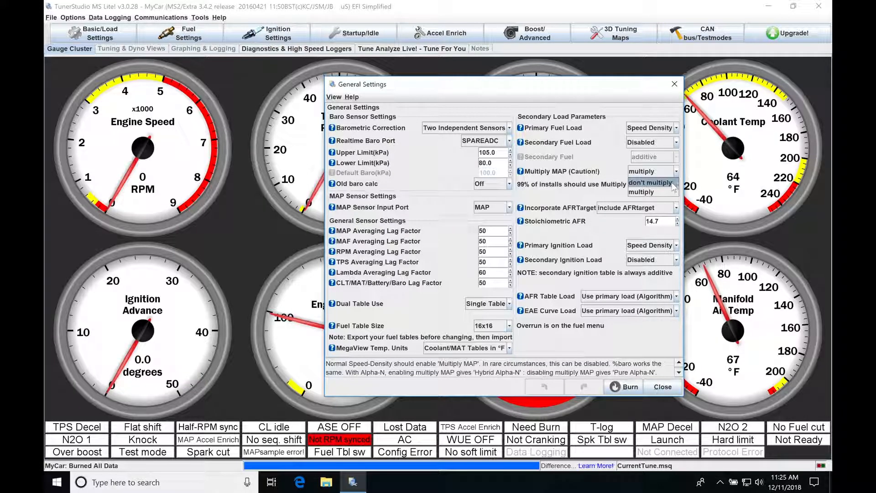
click(617, 170)
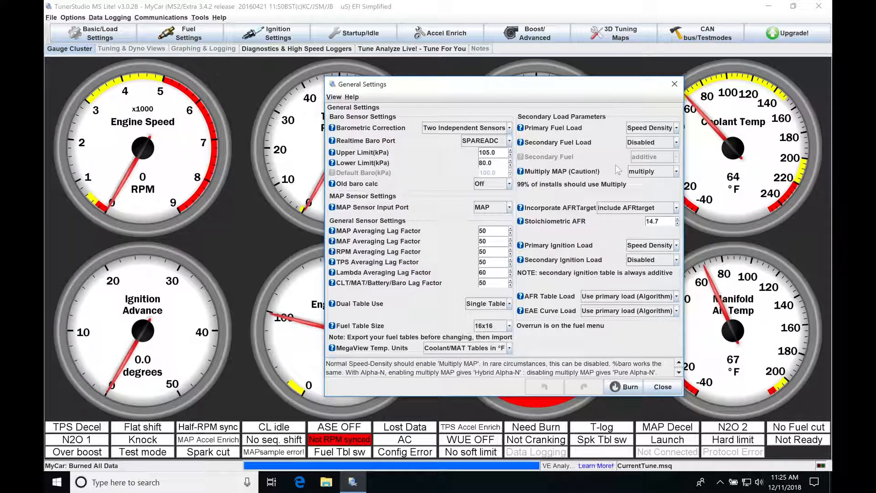
click(677, 129)
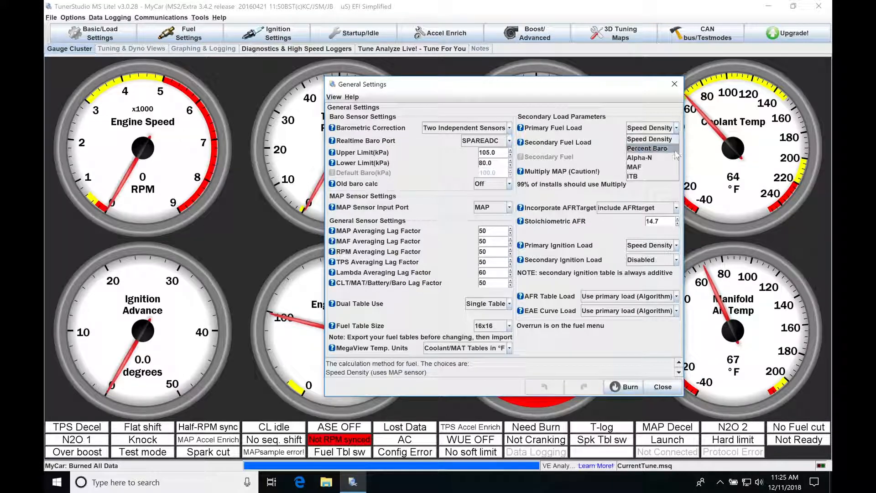
click(599, 158)
click(675, 128)
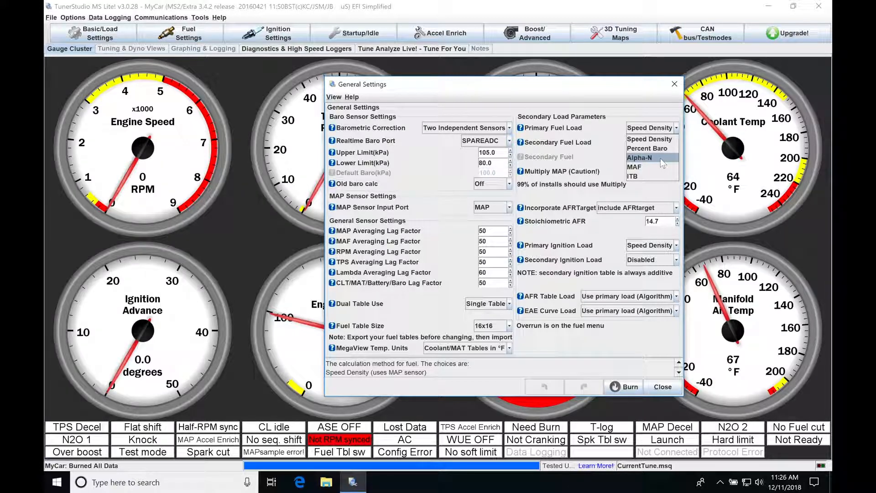
click(612, 145)
click(664, 171)
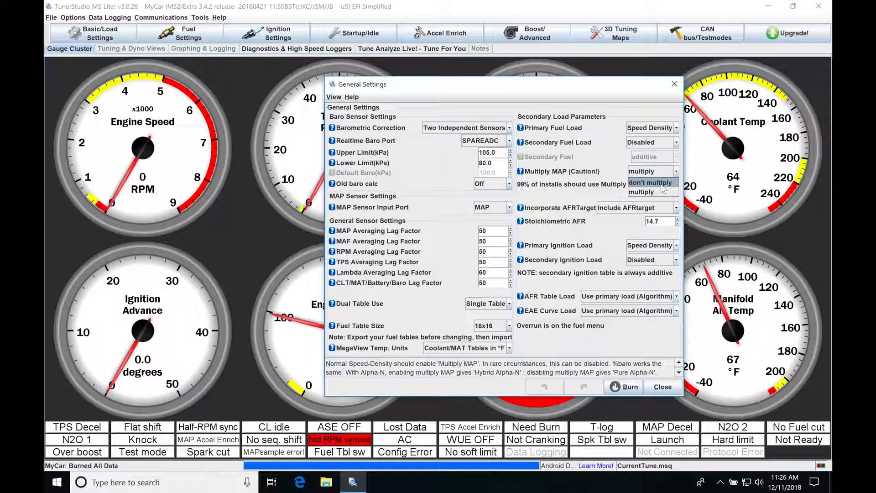
click(661, 192)
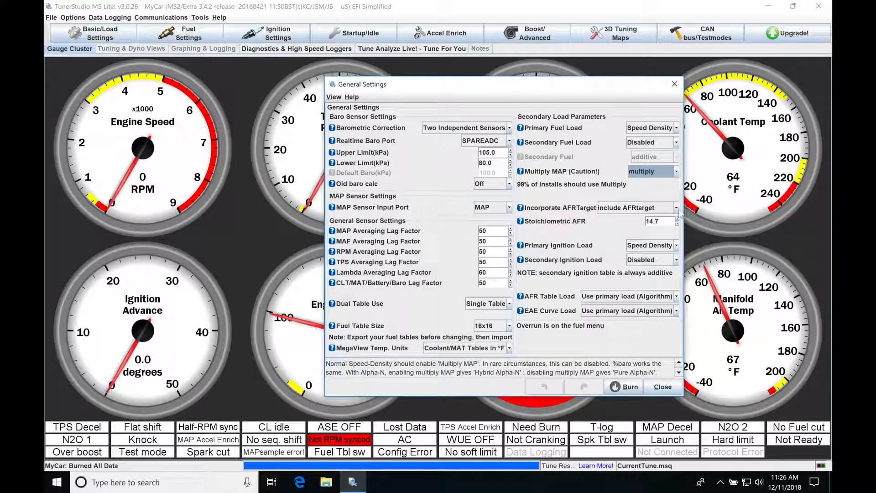
Switch Incorporate AFRTarget between don't include AFRtarget and include AFRtarget to compare them, finishing on include AFRtarget.
click(676, 209)
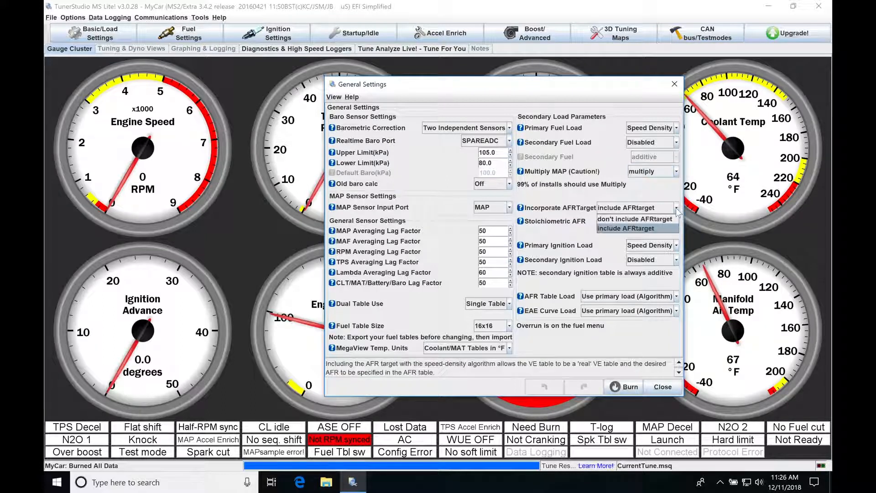
click(651, 231)
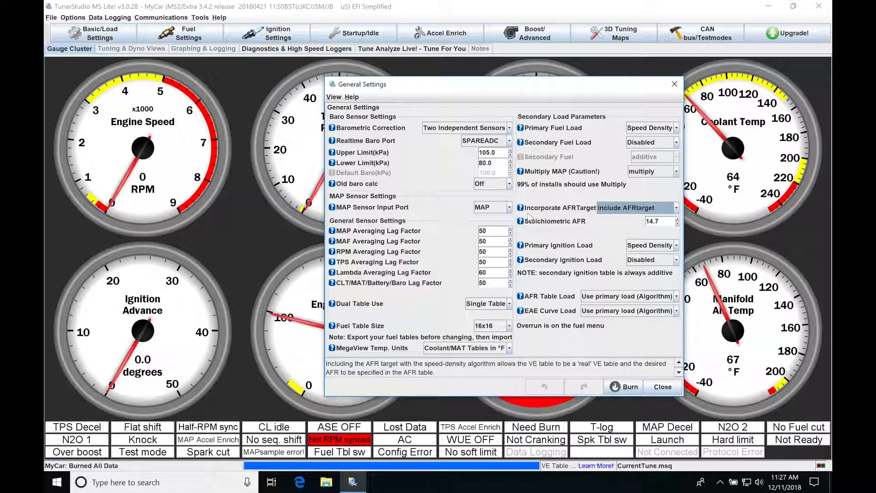
click(620, 208)
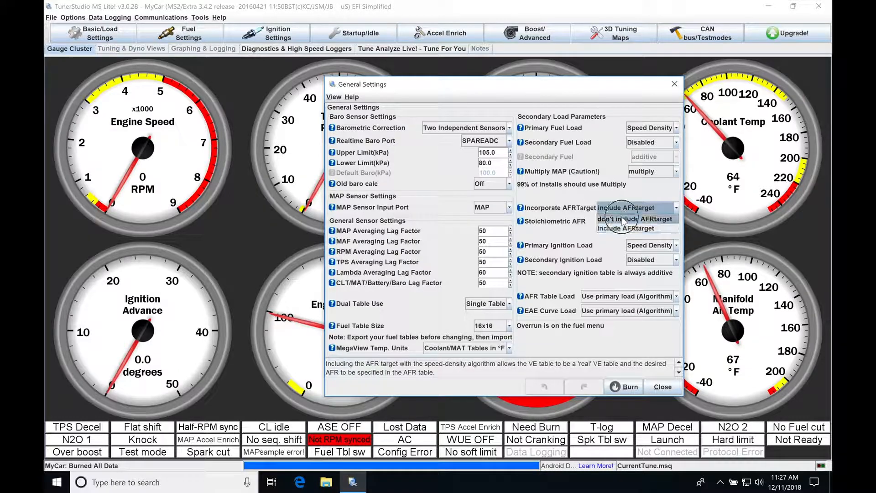
click(625, 226)
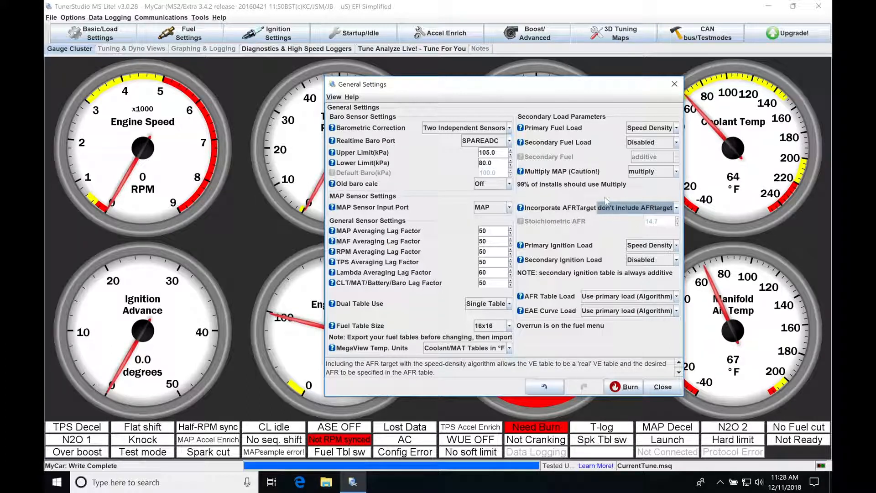
click(631, 206)
click(633, 228)
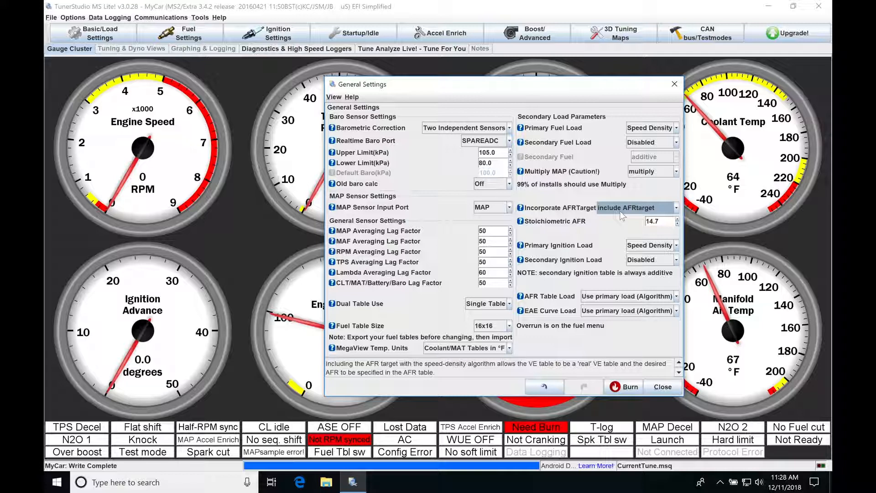
click(620, 211)
click(625, 224)
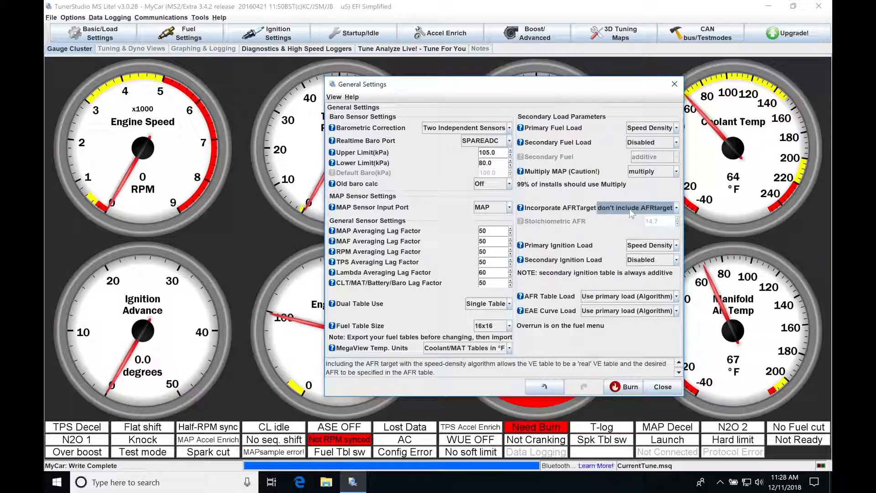
click(636, 210)
click(639, 228)
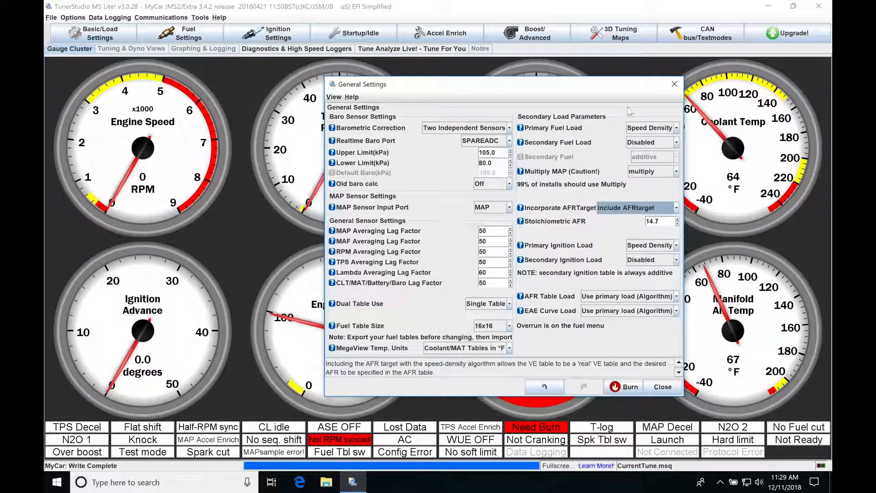
Try a Stoichiometric AFR of 14.1, followed by 9.8.
click(658, 222)
double_click(657, 222)
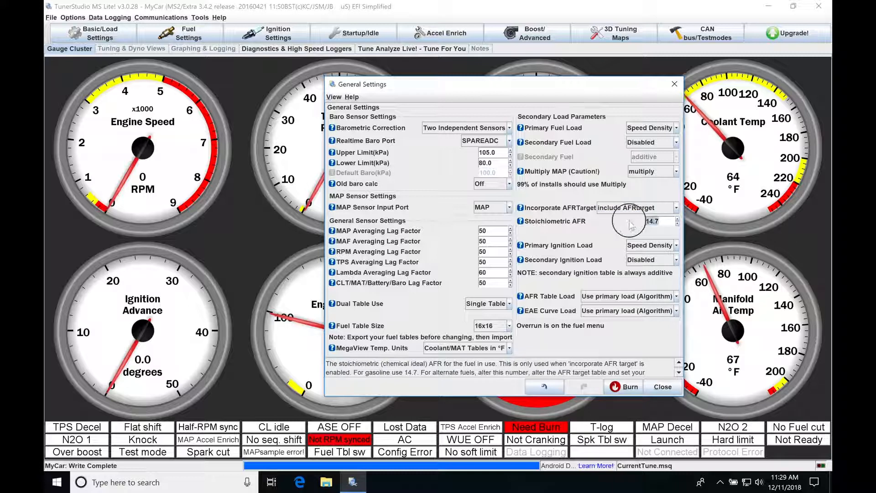
text(4)
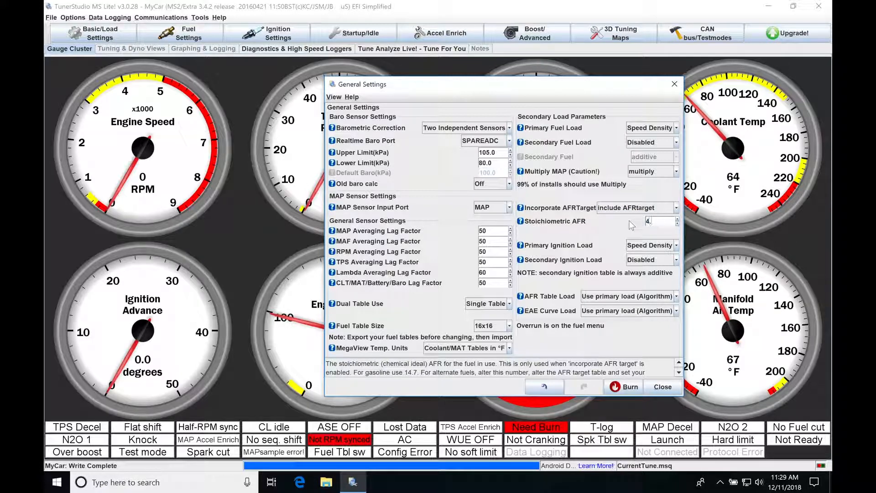
key(BackSpace)
text(14.1)
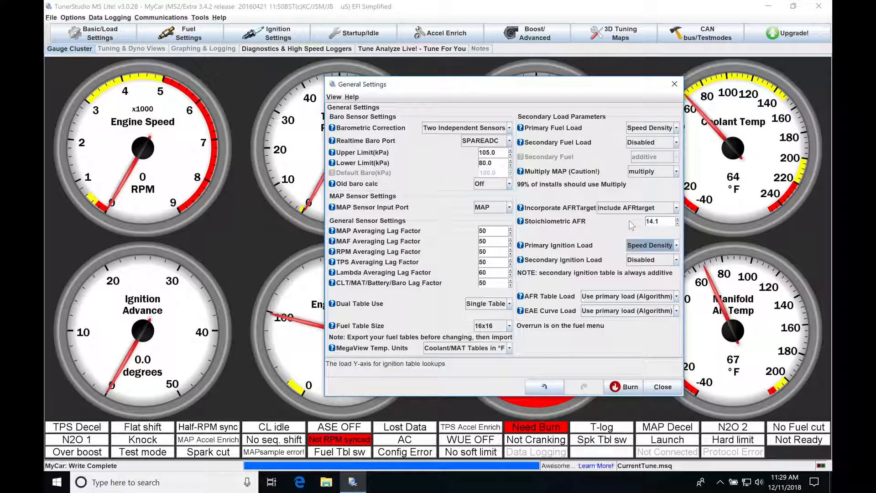
drag(658, 222, 642, 224)
text(9.8)
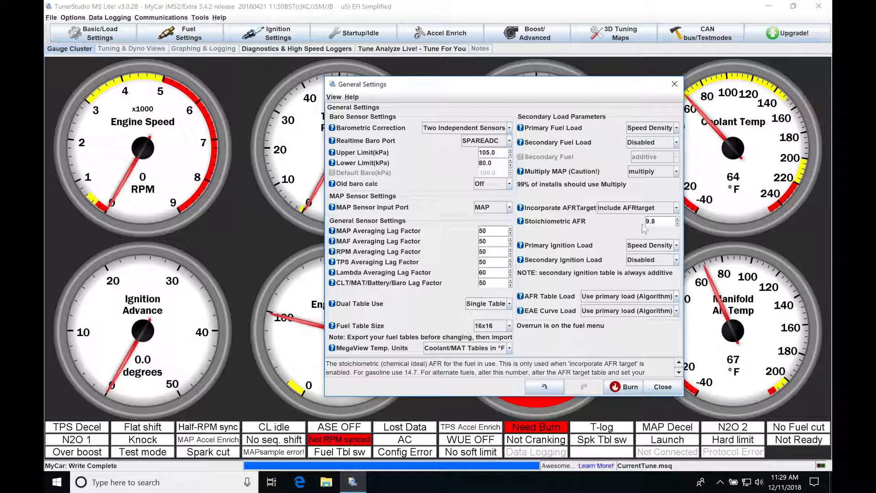
key(Tab)
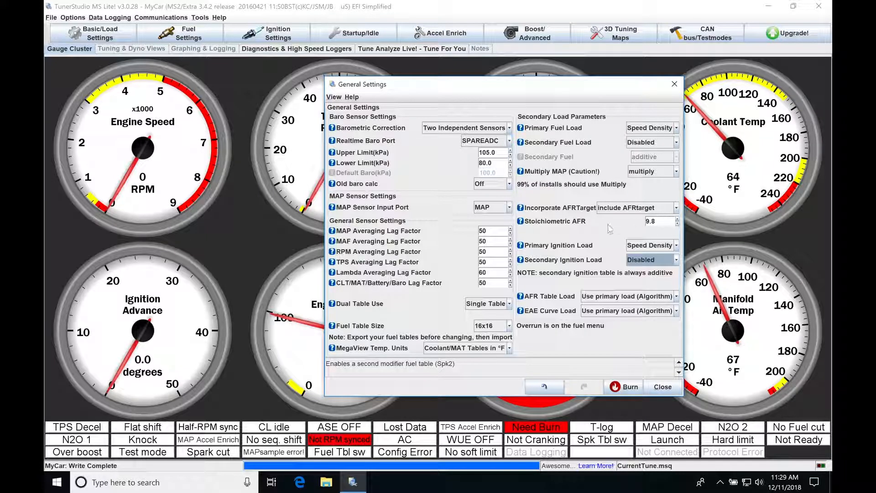
Set the Stoichiometric AFR to 14.1.
click(660, 222)
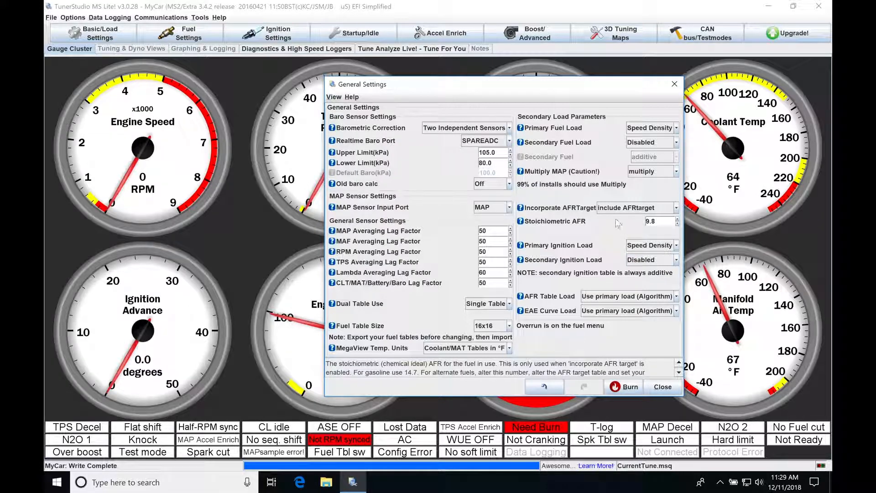
drag(662, 222, 644, 222)
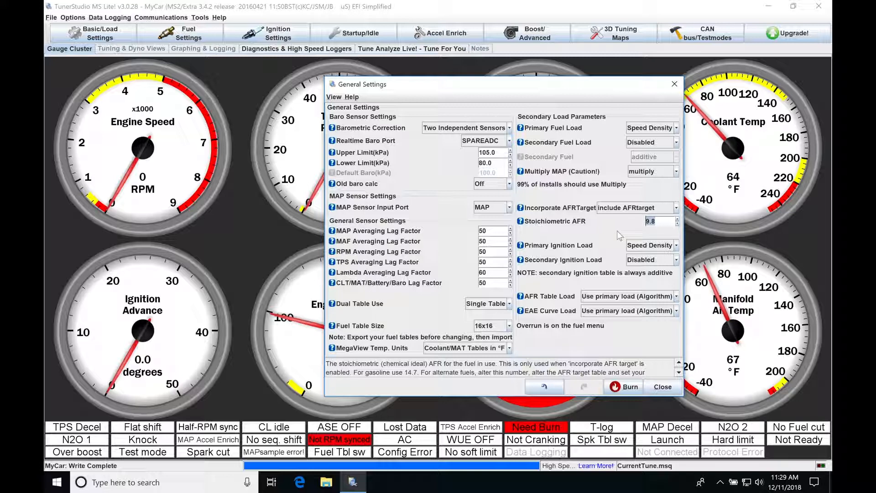
text(14.1)
key(Tab)
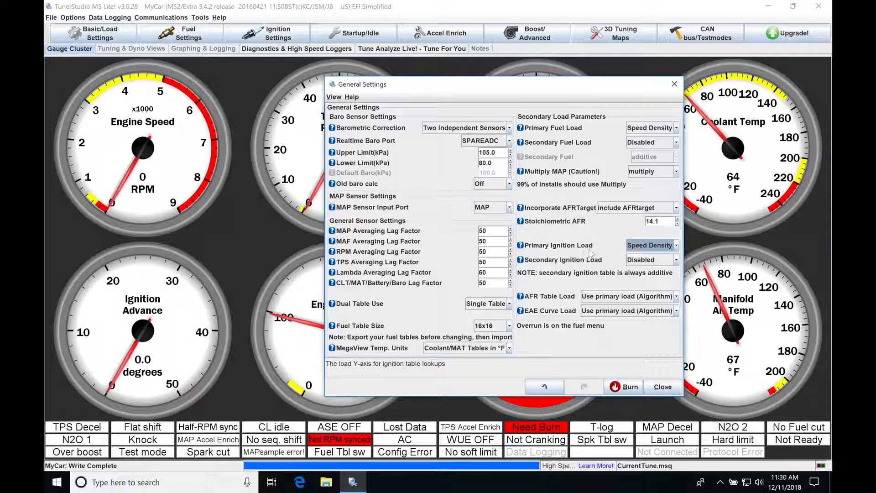
Examine the load algorithms available for Primary Ignition Load without changing the selection.
click(676, 247)
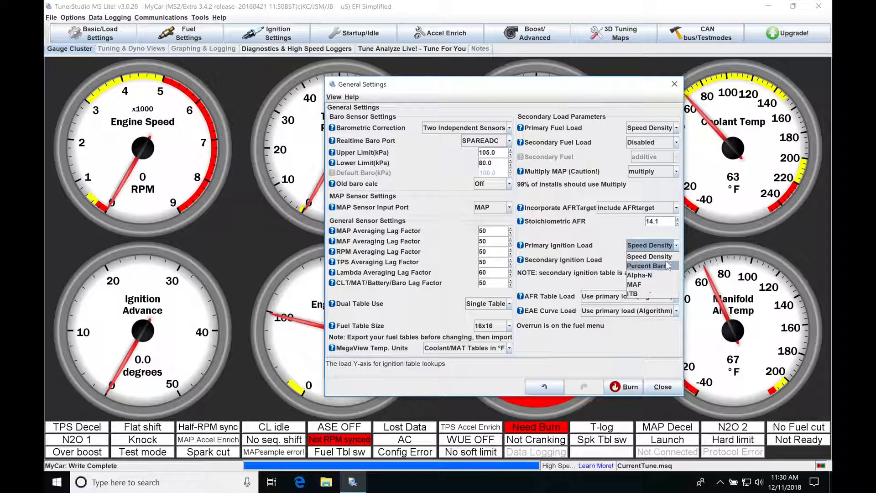
click(613, 242)
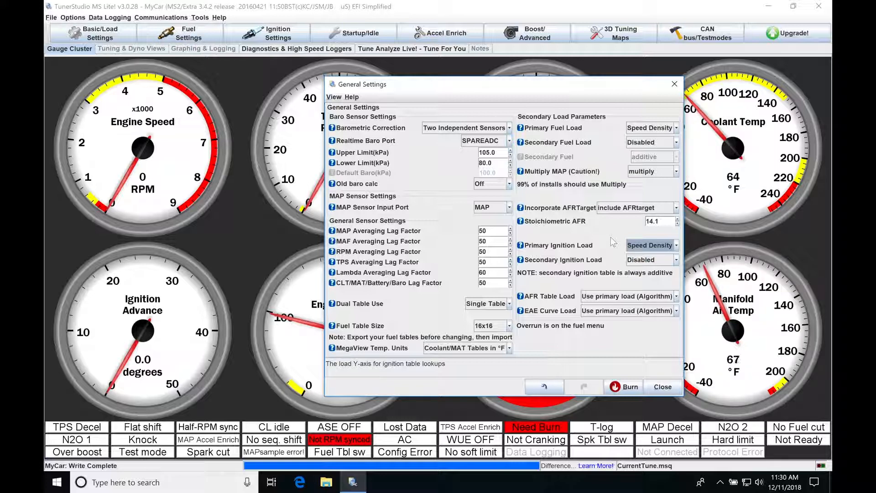
click(650, 249)
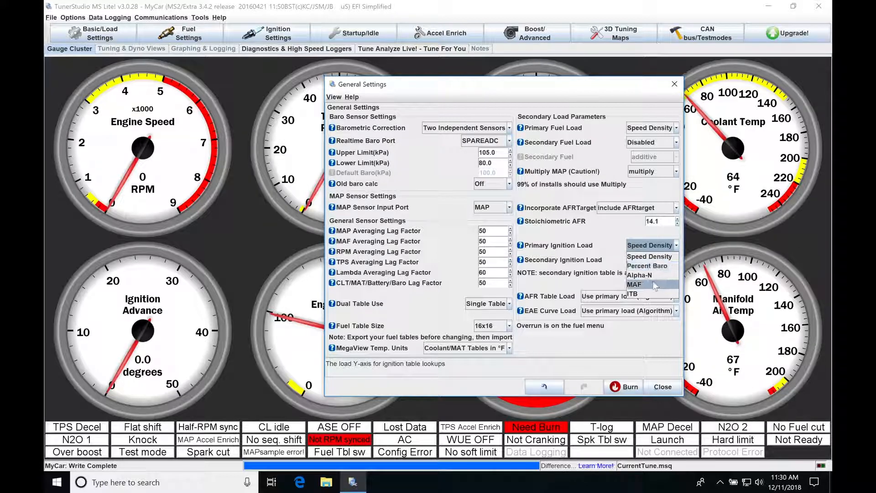
click(605, 240)
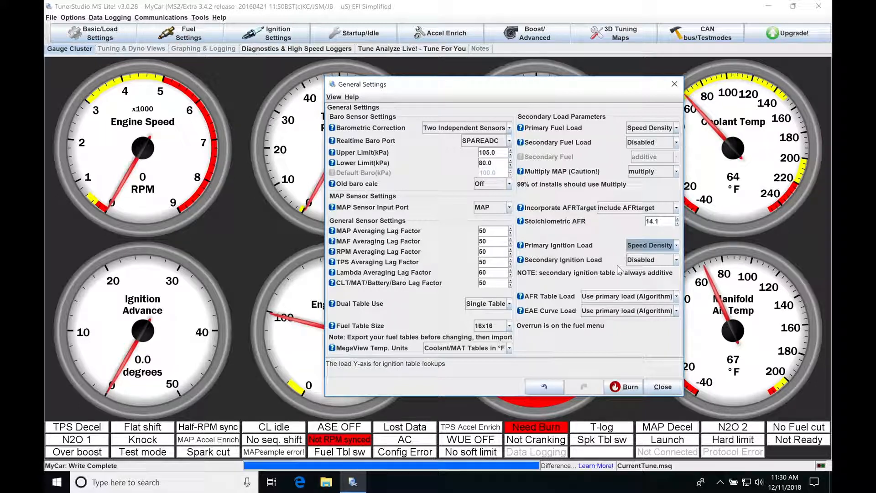
Try Speed Density as the Secondary Ignition Load, and return it to Disabled.
click(676, 260)
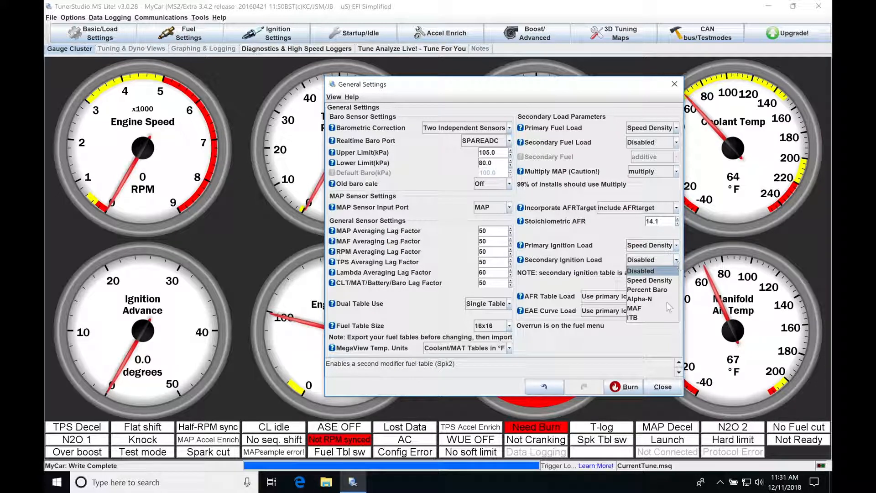
click(654, 280)
click(671, 261)
click(648, 269)
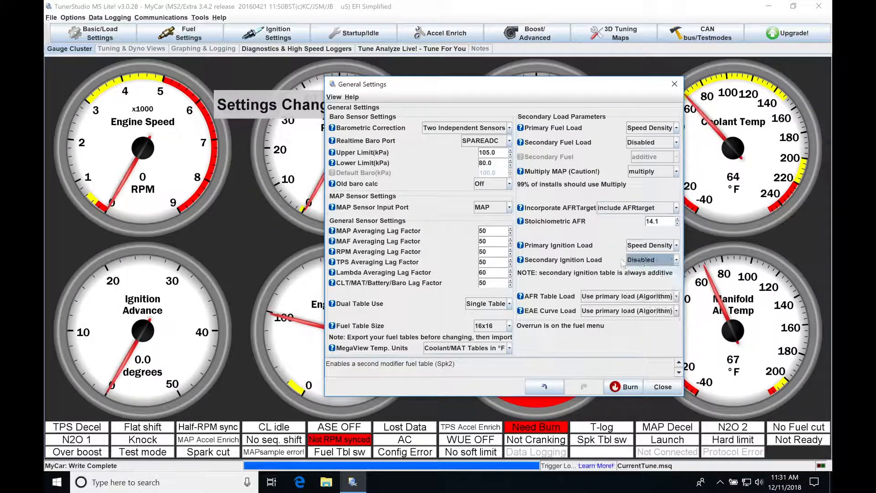
Move the General Settings dialog to read the notification behind it, and burn the changed settings to the controller.
drag(558, 91, 550, 169)
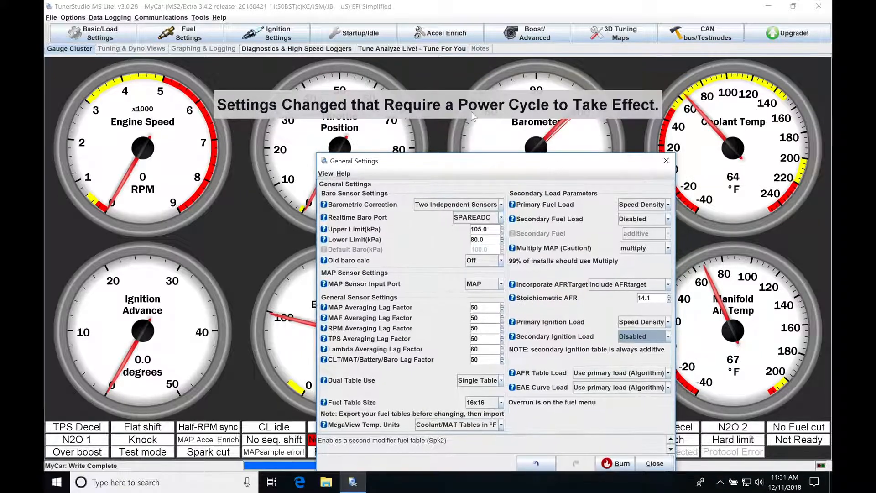
drag(493, 162, 449, 77)
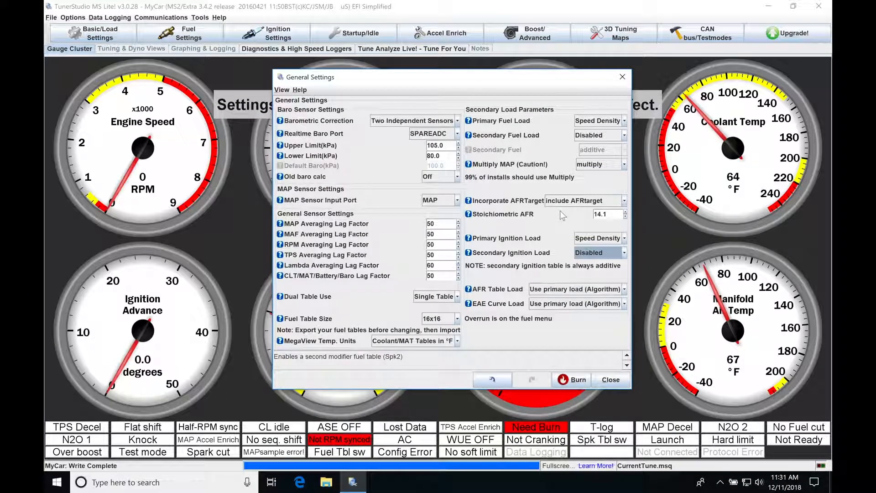
click(574, 379)
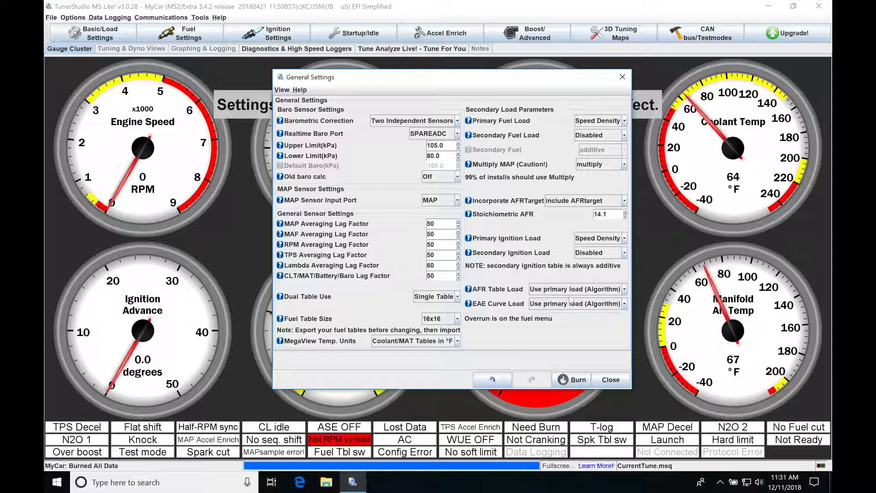
Examine the AFR Table Load options and compare them with the algorithms offered for Primary Fuel Load.
click(583, 290)
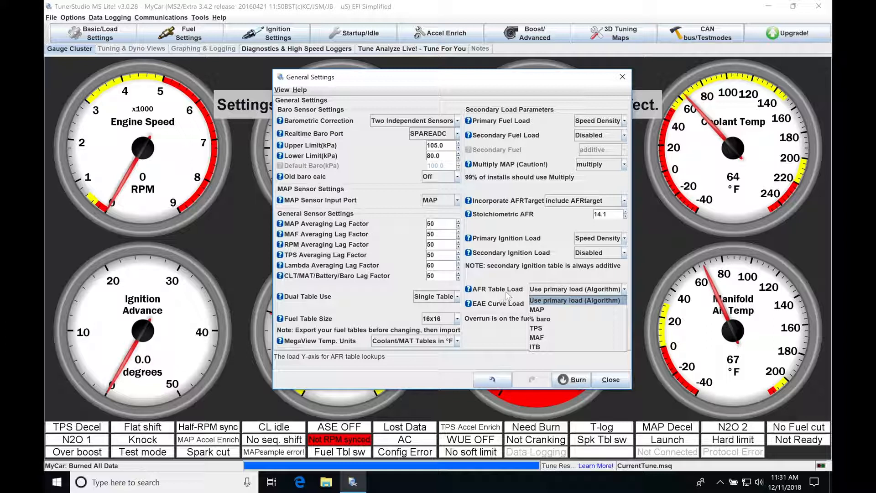
click(518, 280)
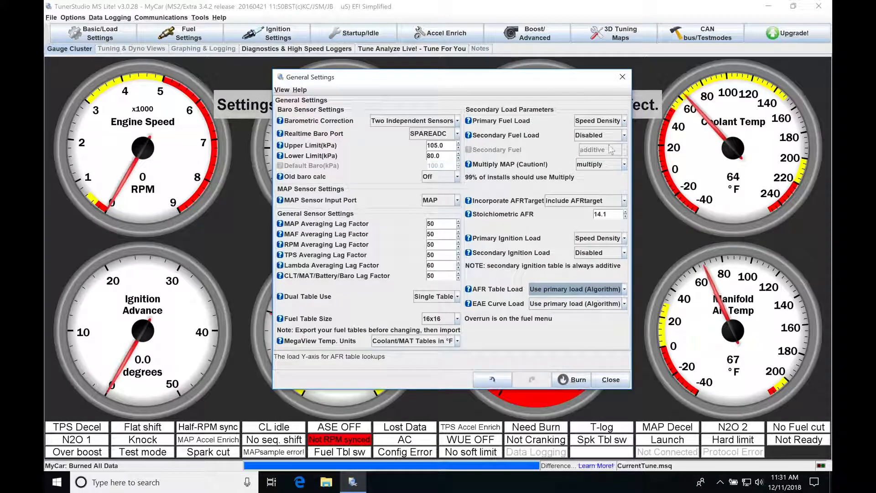
click(624, 121)
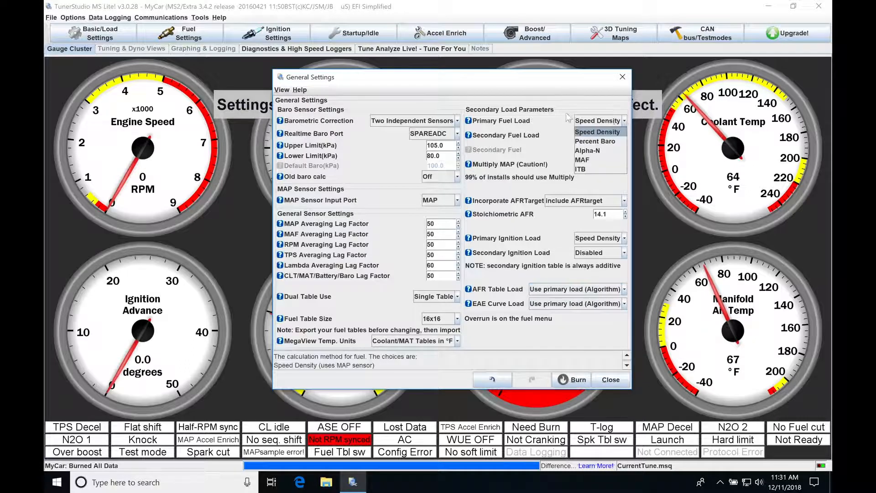
click(626, 124)
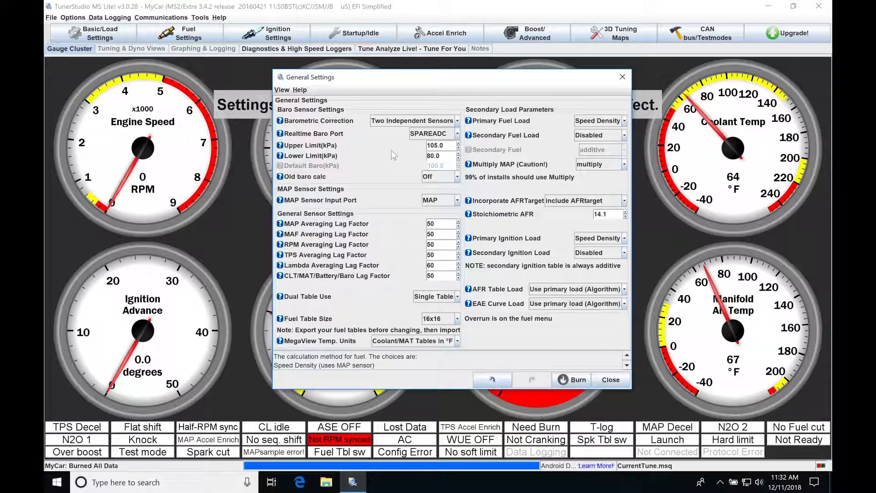
Review the Primary Fuel Load algorithms once more and select Speed Density.
click(625, 121)
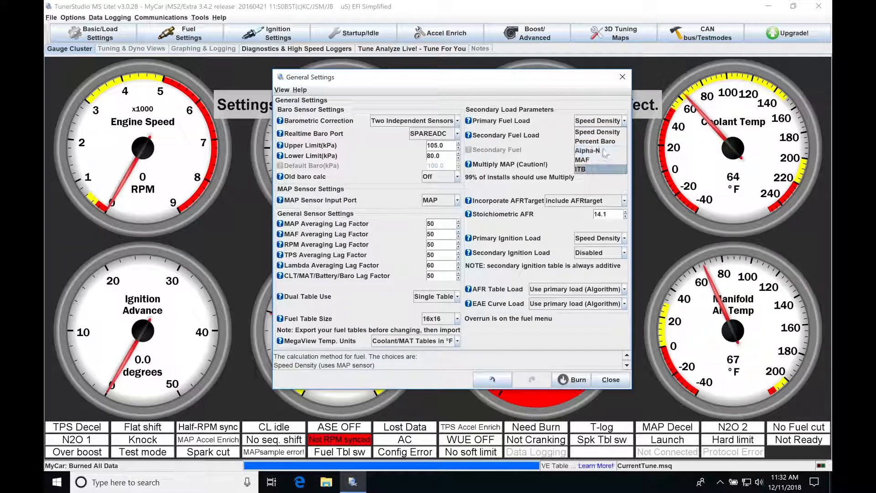
click(605, 100)
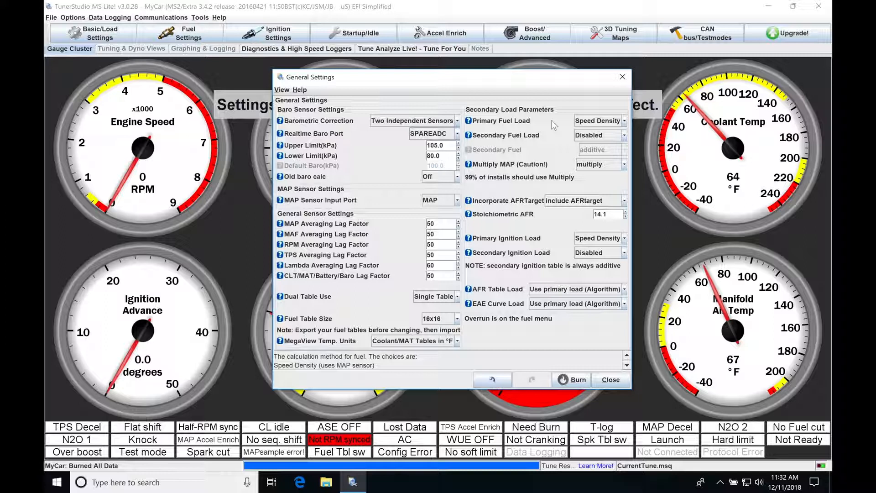
click(593, 121)
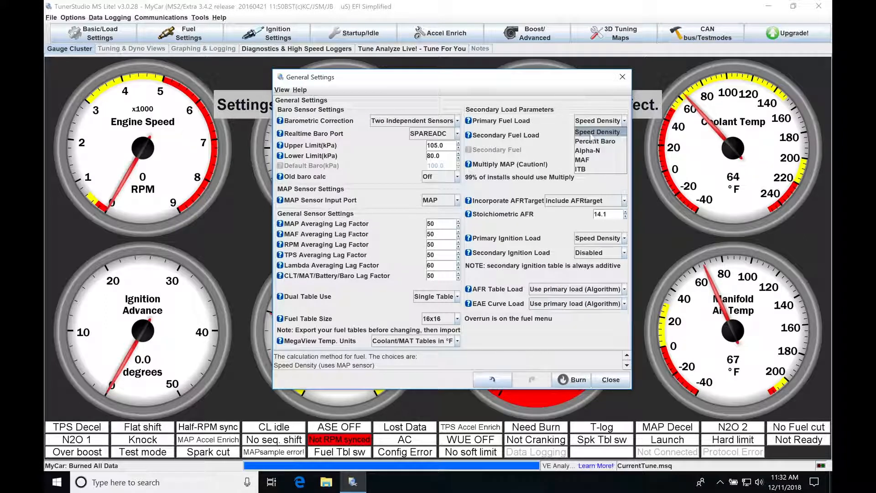
click(593, 131)
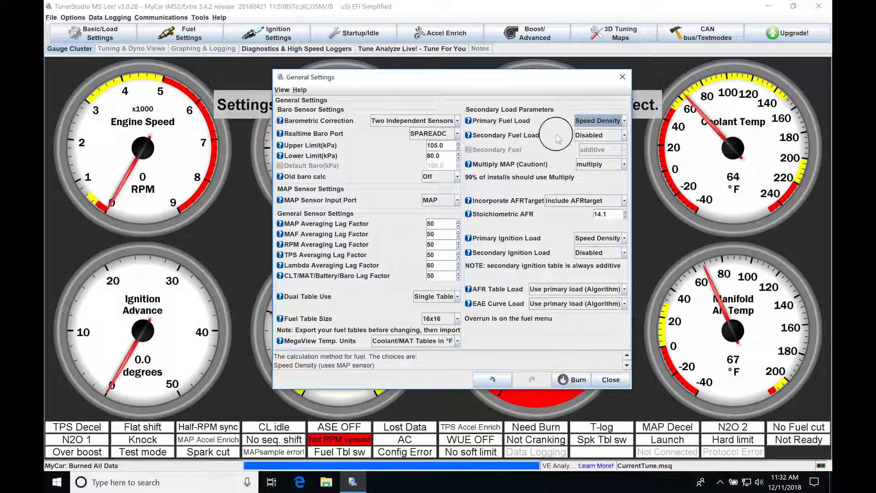